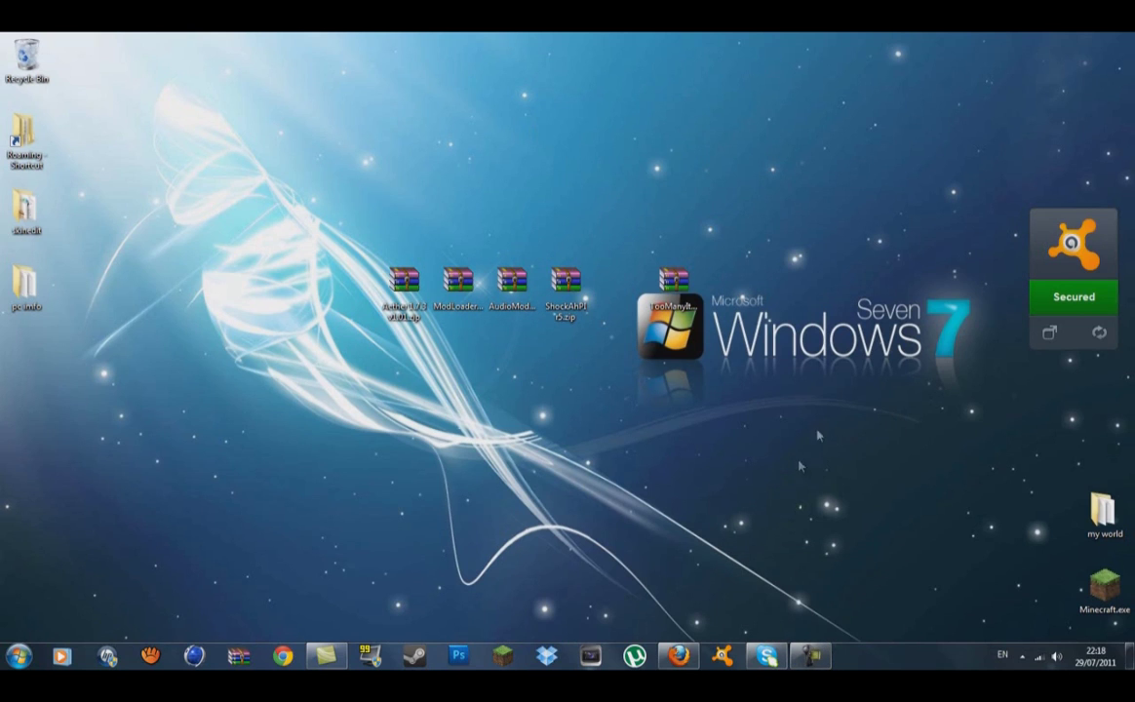
# Step: Bring Firefox back up and read through the Aether mod forum thread
pyautogui.moveTo(792, 659)
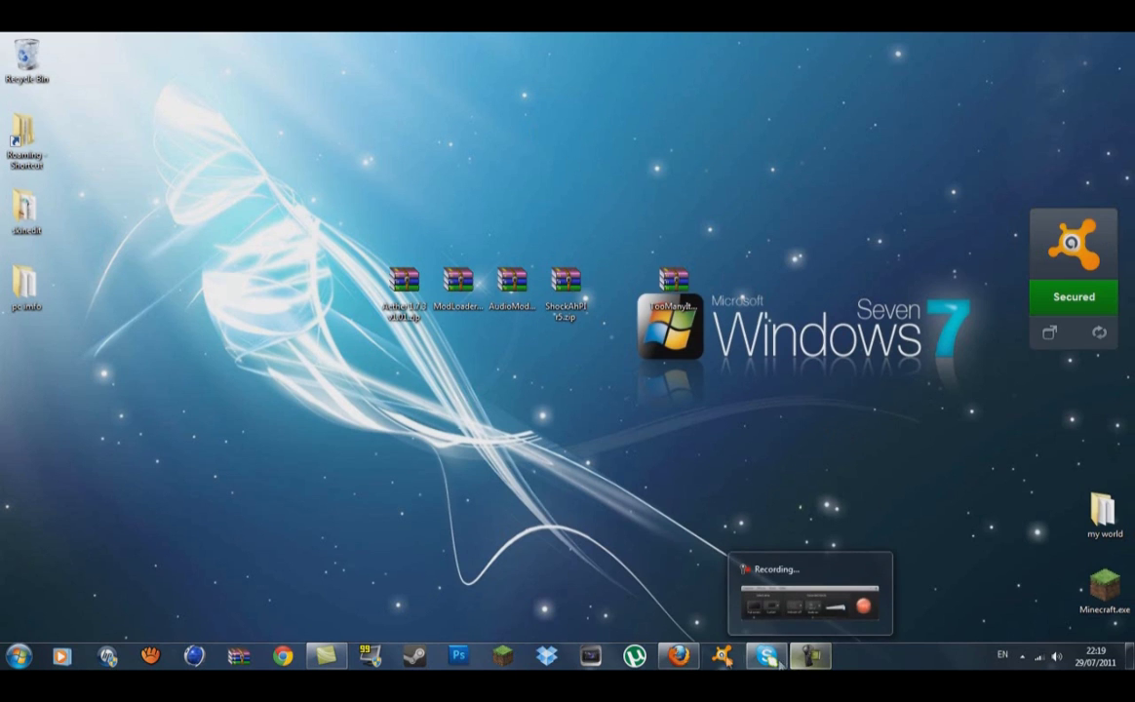
pyautogui.moveTo(679, 655)
pyautogui.click(672, 575)
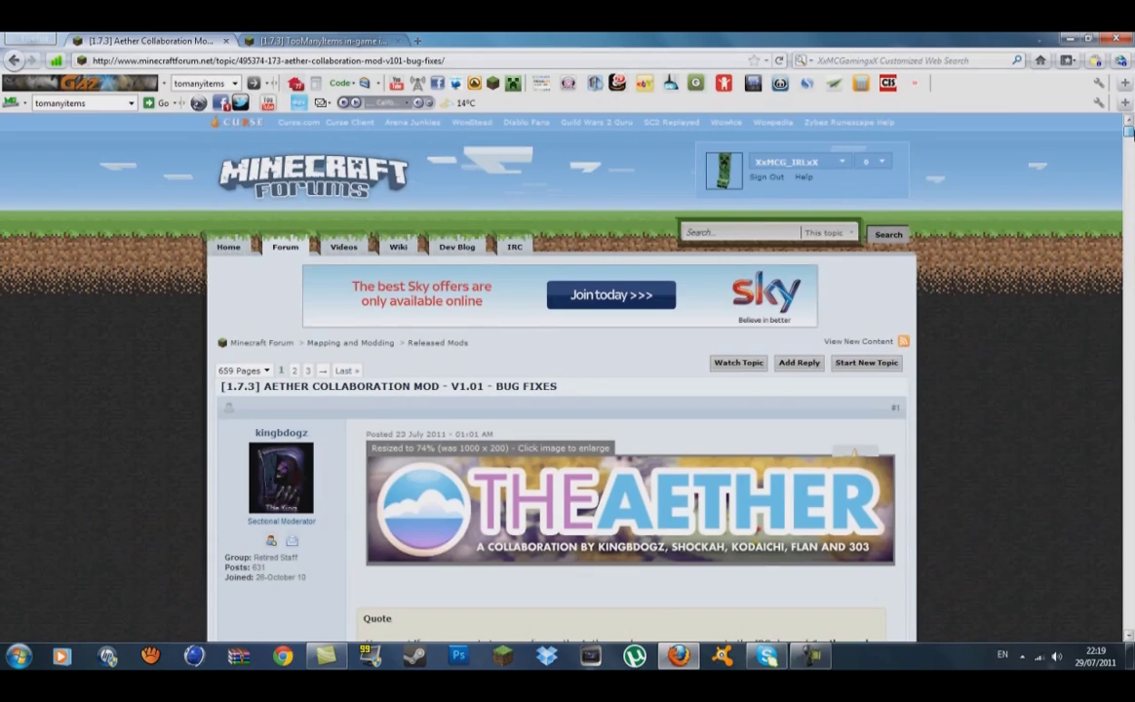
pyautogui.scroll(-12, 1127, 131)
pyautogui.scroll(12, 655, 325)
pyautogui.scroll(-12, 643, 370)
pyautogui.scroll(-15, 624, 394)
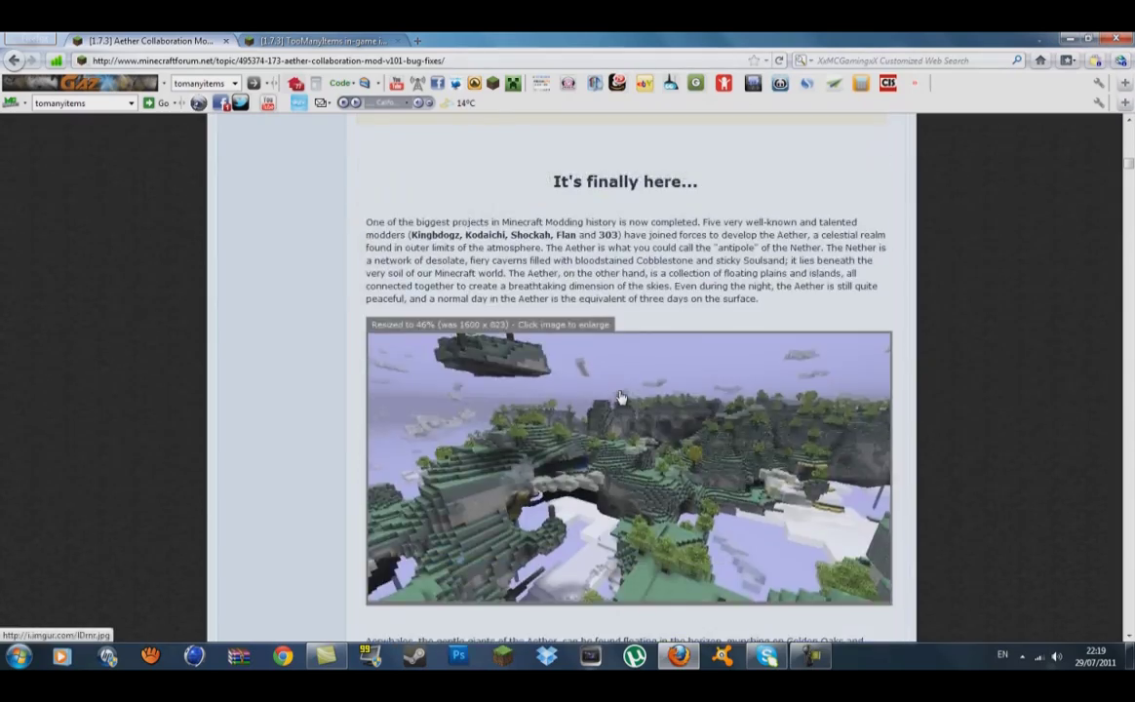
pyautogui.scroll(15, 620, 397)
pyautogui.scroll(12, 629, 412)
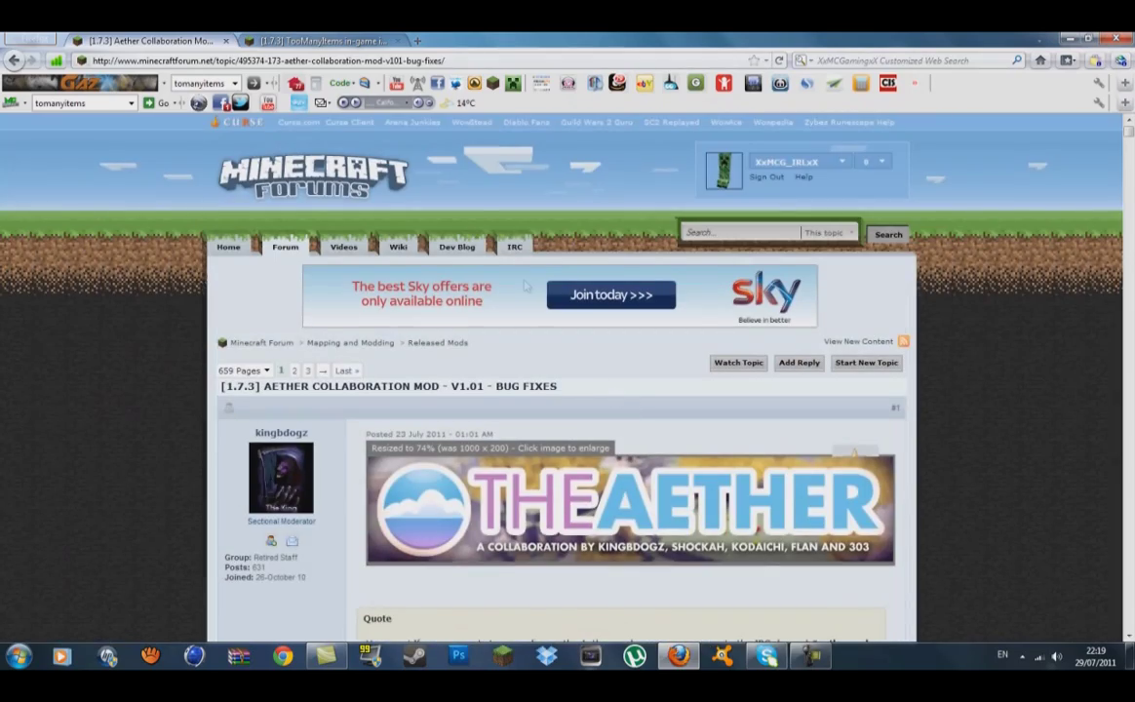
pyautogui.scroll(-12, 620, 448)
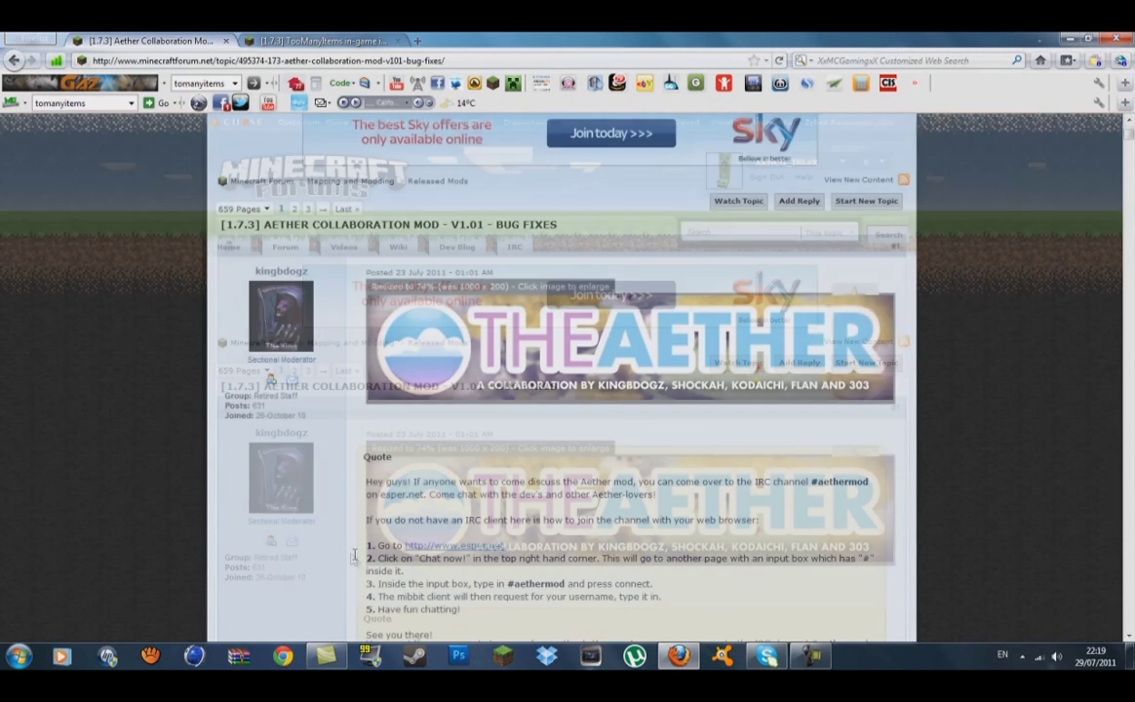
pyautogui.scroll(2, 615, 446)
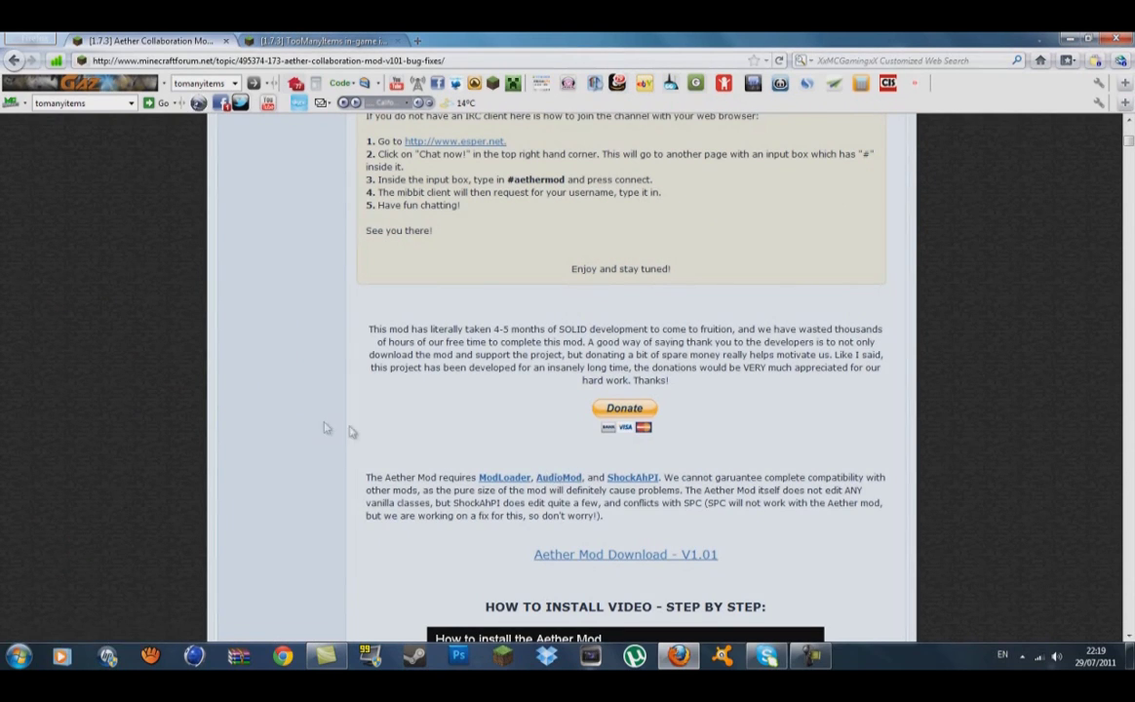
# Step: Review the TooManyItems thread, then minimize Firefox and start selecting the desktop mod archives
pyautogui.click(322, 40)
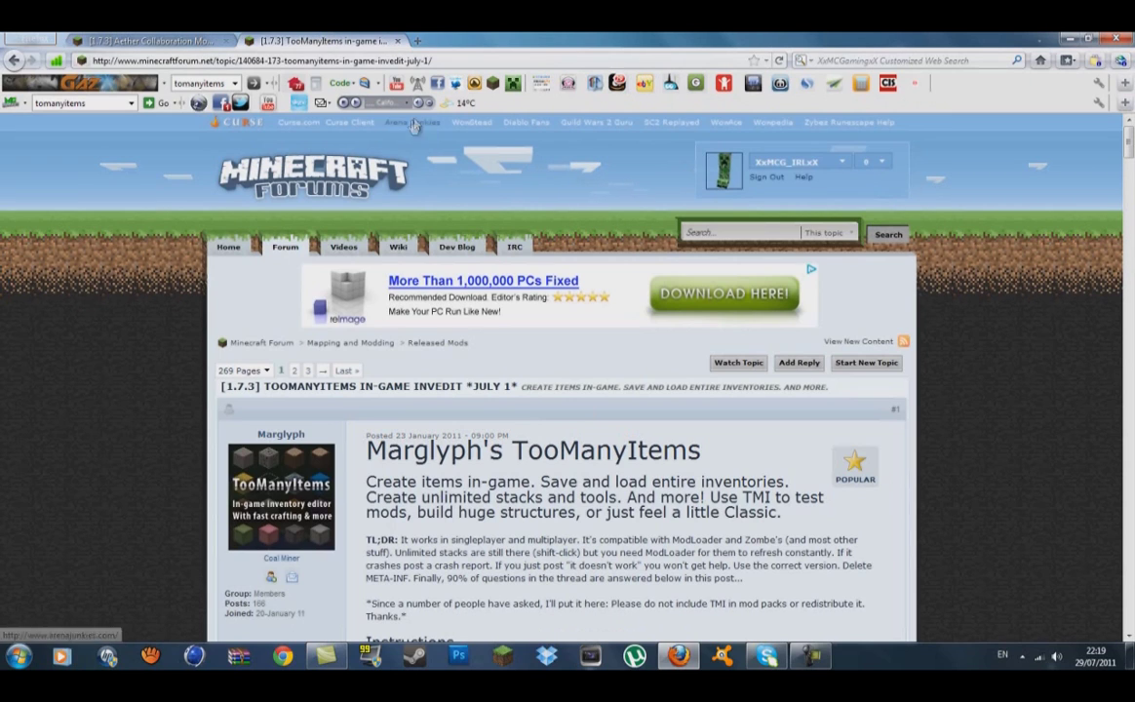
pyautogui.scroll(-5, 858, 334)
pyautogui.scroll(-9, 858, 335)
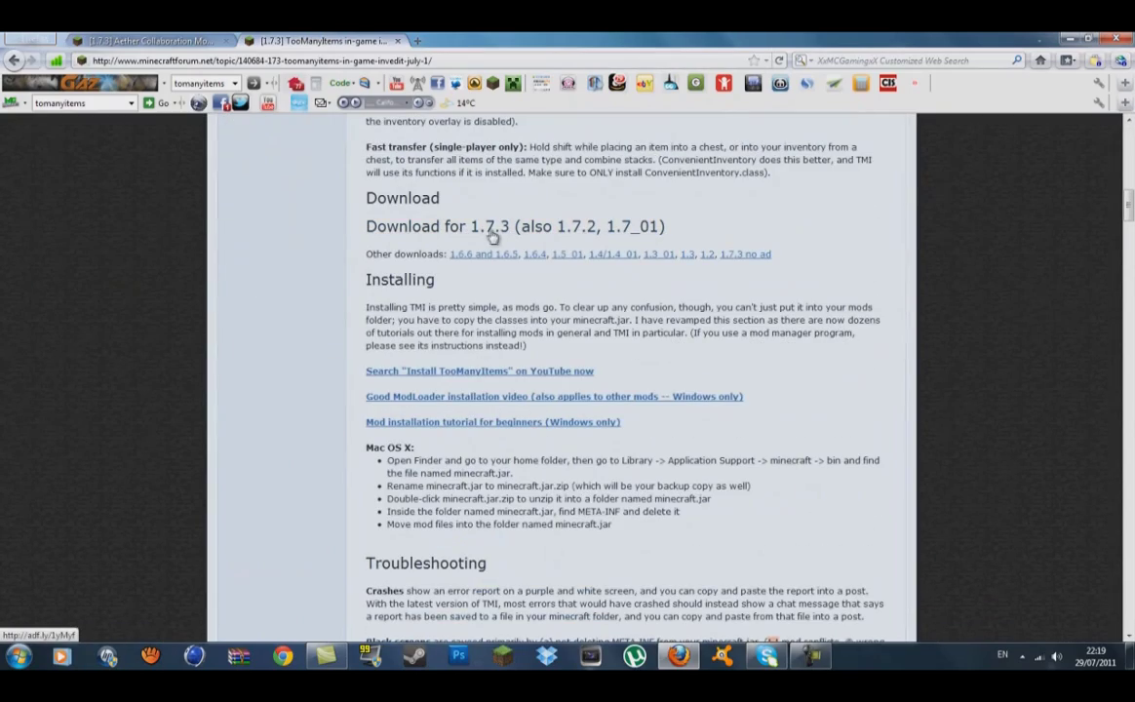
pyautogui.scroll(14, 522, 234)
pyautogui.scroll(2, 526, 234)
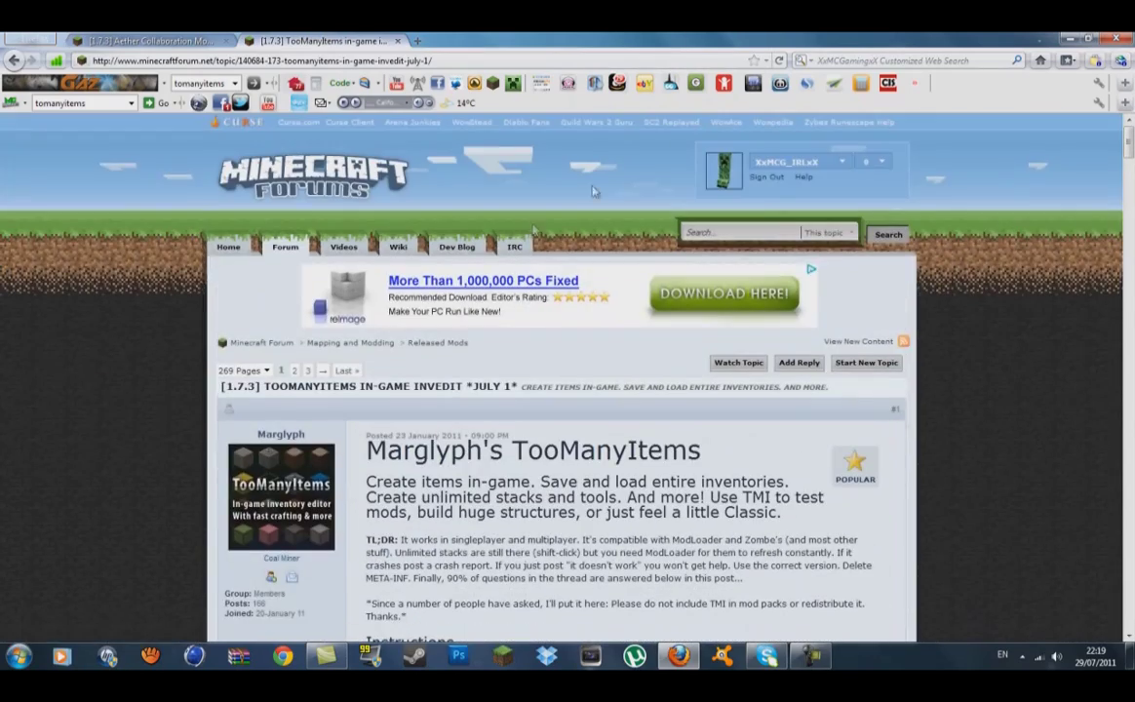
pyautogui.click(163, 39)
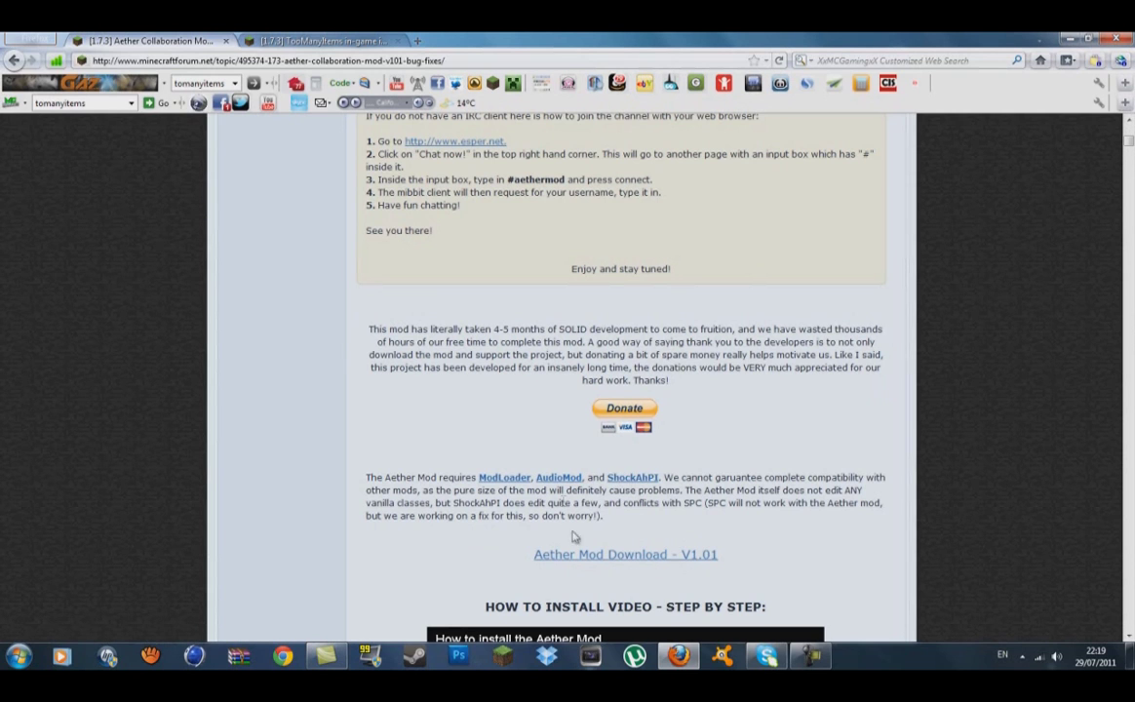
pyautogui.scroll(10, 575, 536)
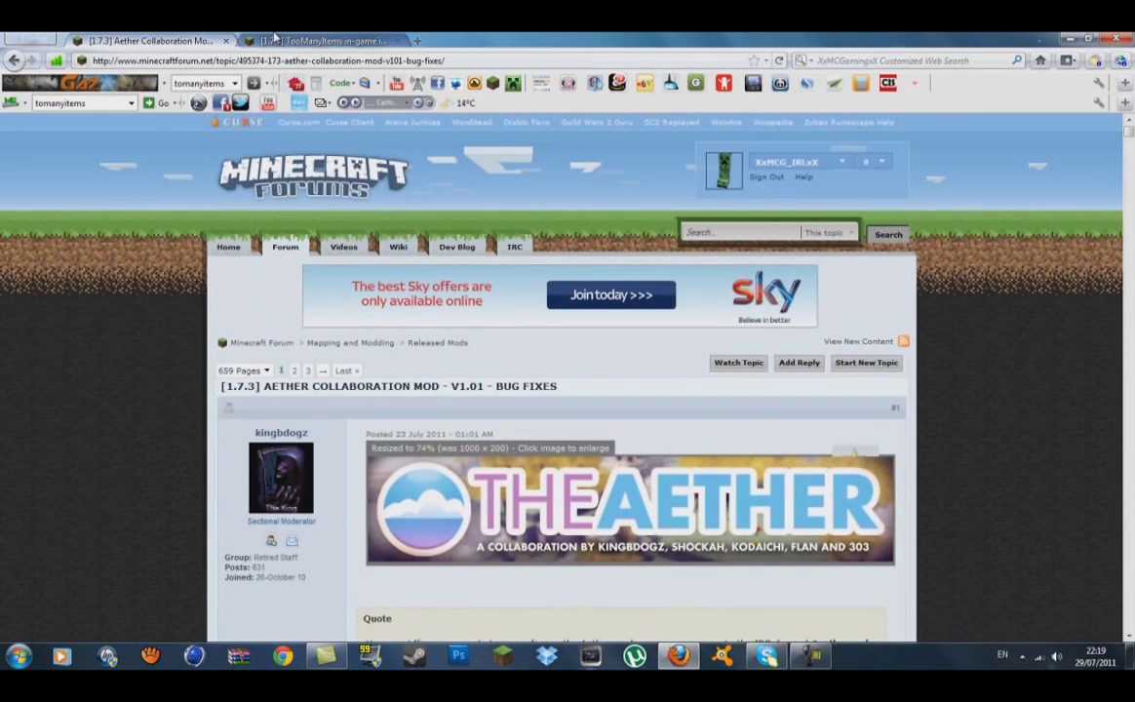
pyautogui.click(280, 39)
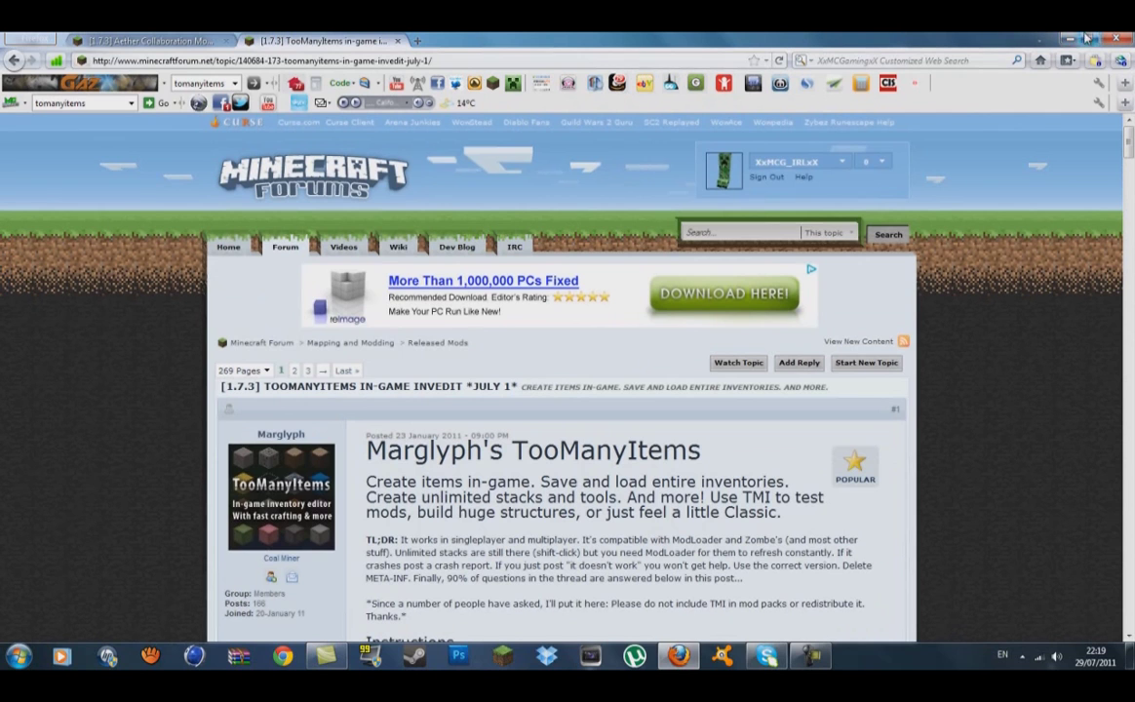
pyautogui.click(1082, 38)
pyautogui.moveTo(276, 248); pyautogui.dragTo(596, 330)
# Step: Search %appdata% from the Start menu and open the Roaming folder
pyautogui.click(571, 207)
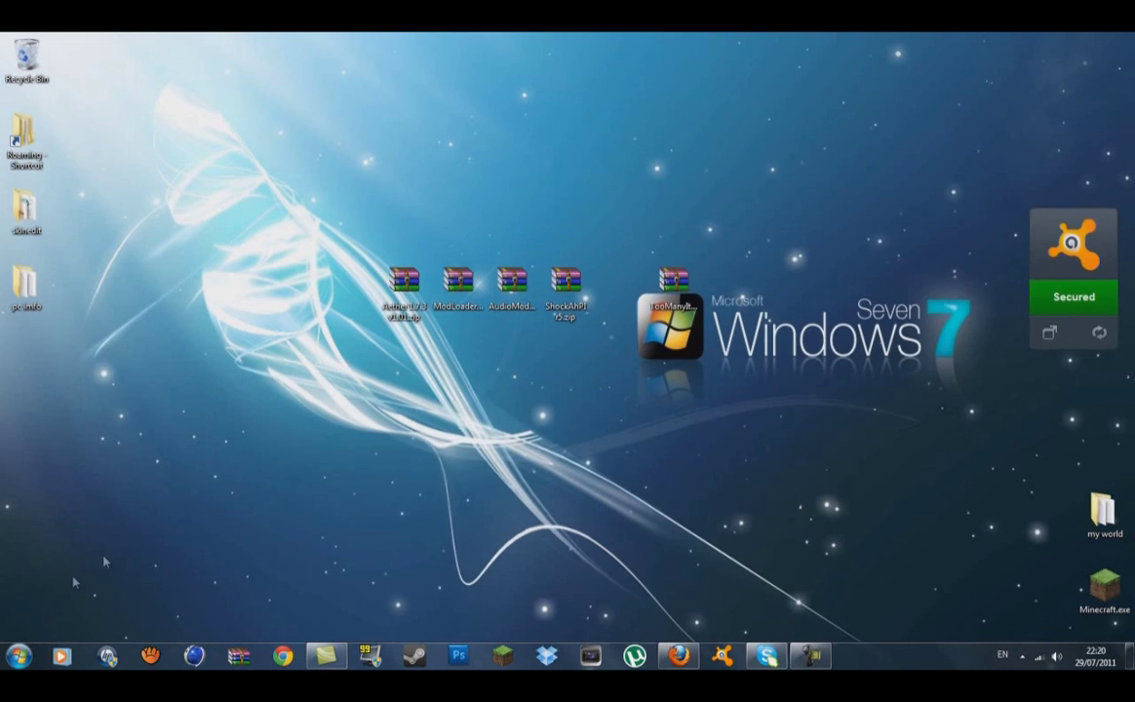
pyautogui.click(14, 659)
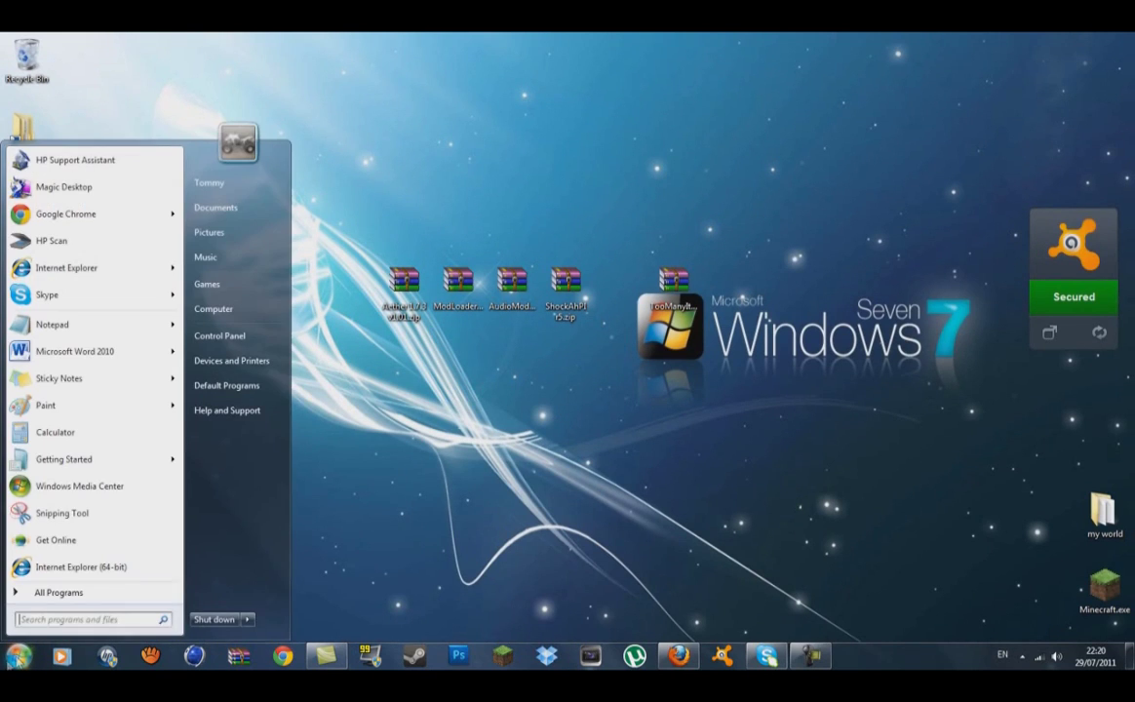
pyautogui.click(53, 621)
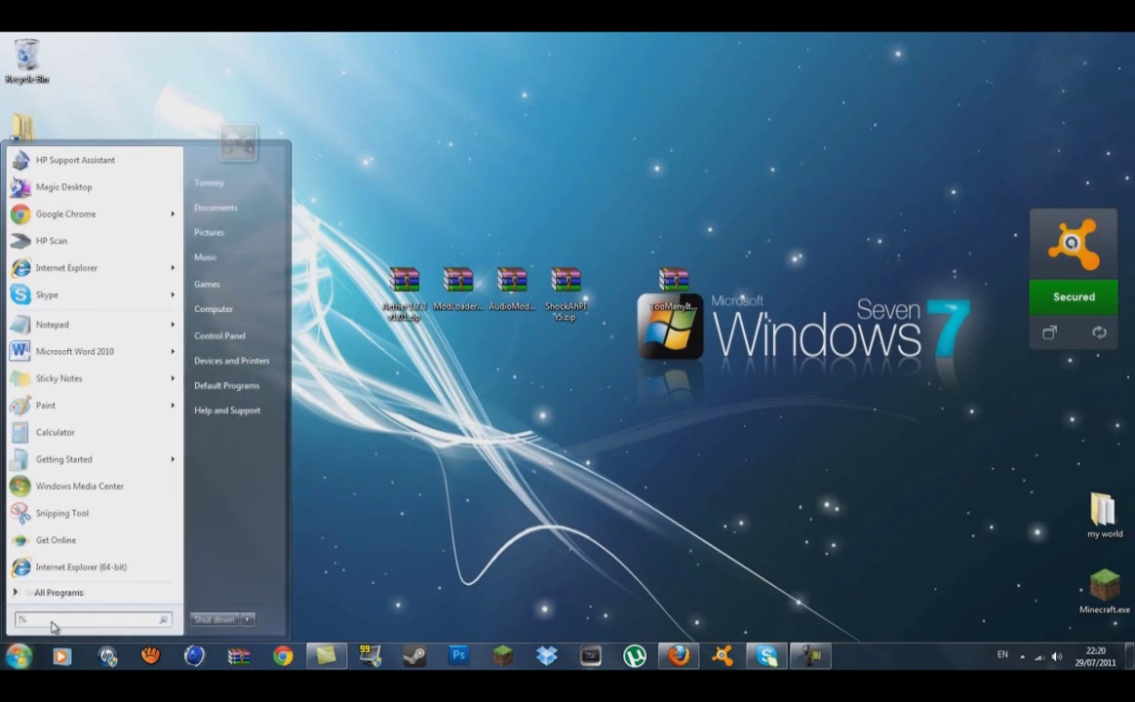
pyautogui.write('%appdata%')
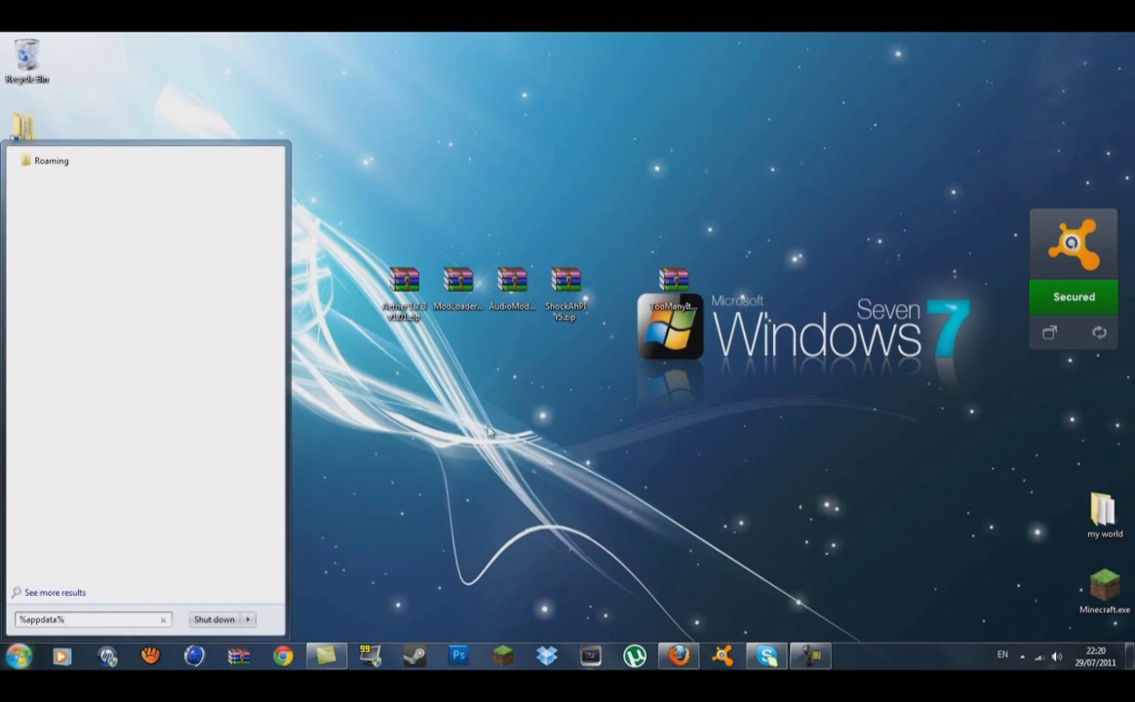
pyautogui.click(127, 164)
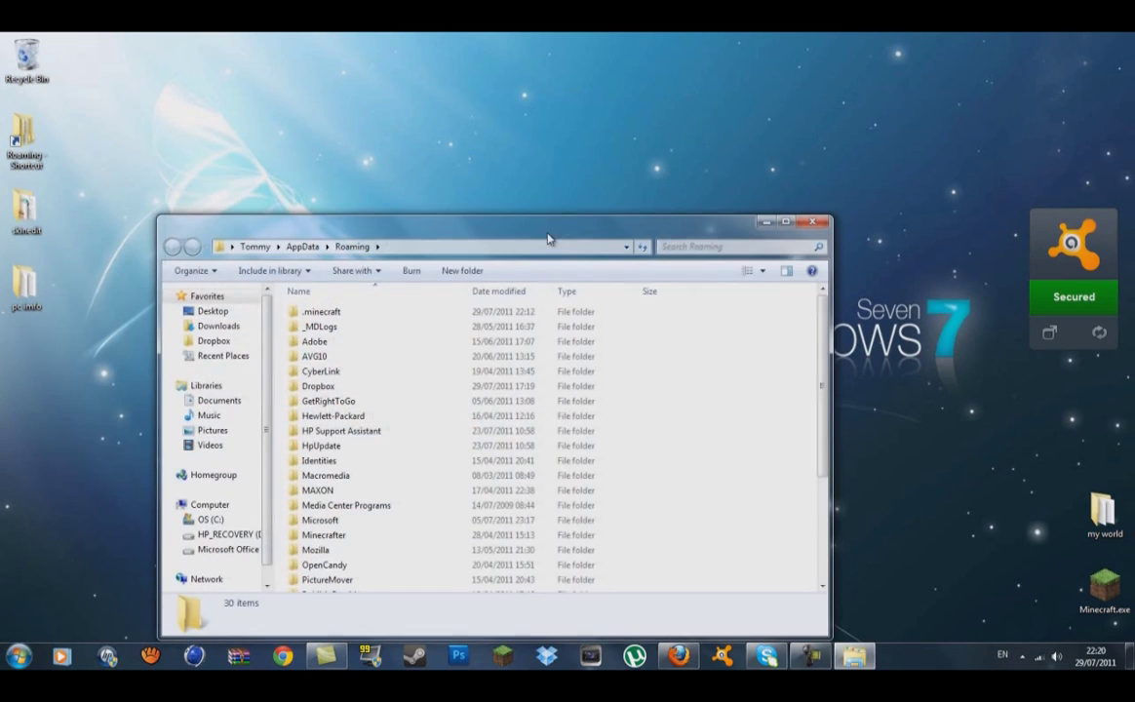
pyautogui.moveTo(547, 238); pyautogui.dragTo(685, 138)
# Step: Copy the .minecraft folder onto the desktop as a backup and check the copy
pyautogui.click(467, 211)
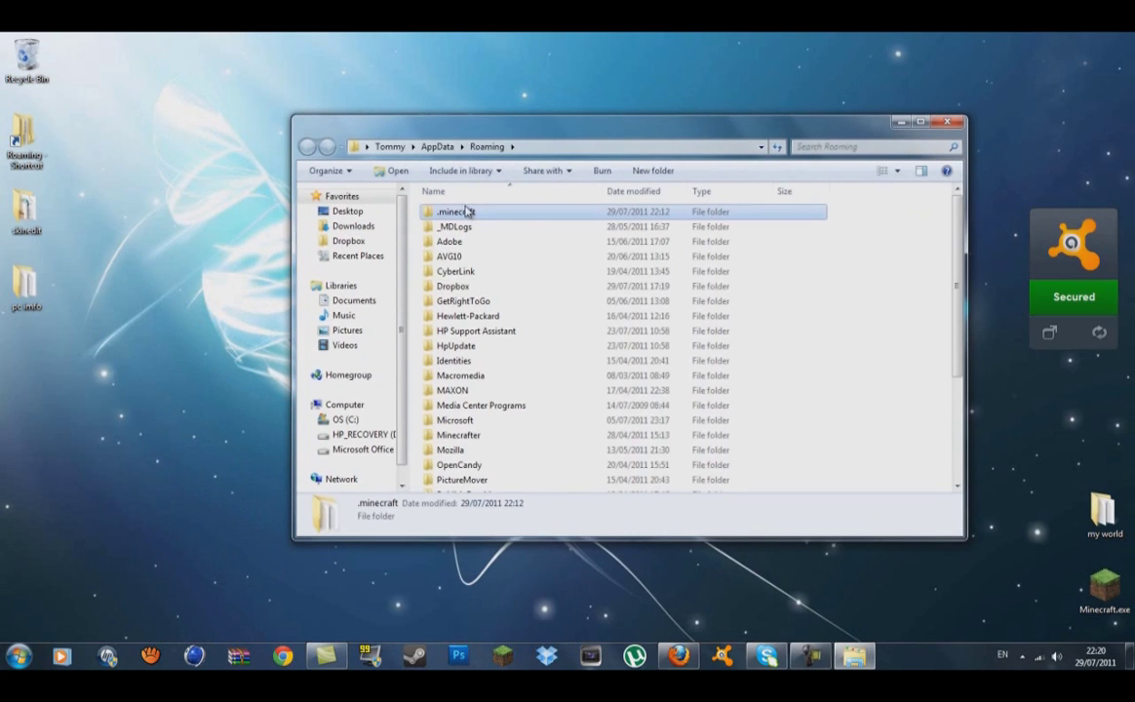
pyautogui.rightClick(466, 215)
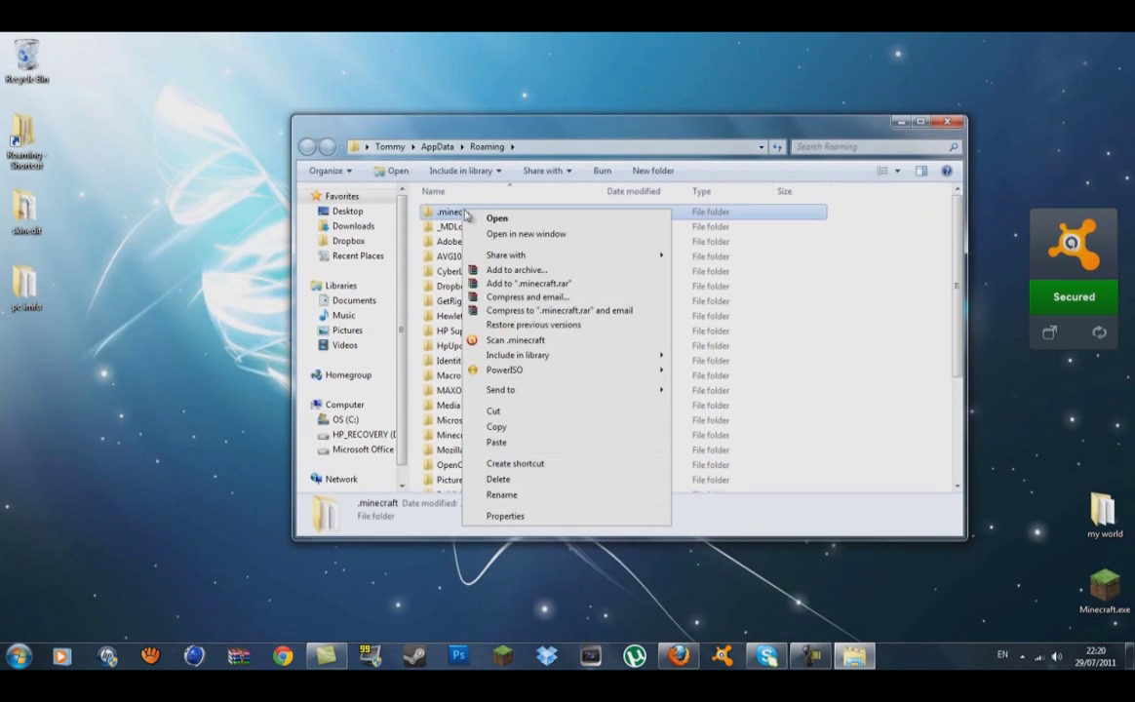
pyautogui.click(536, 431)
pyautogui.rightClick(19, 354)
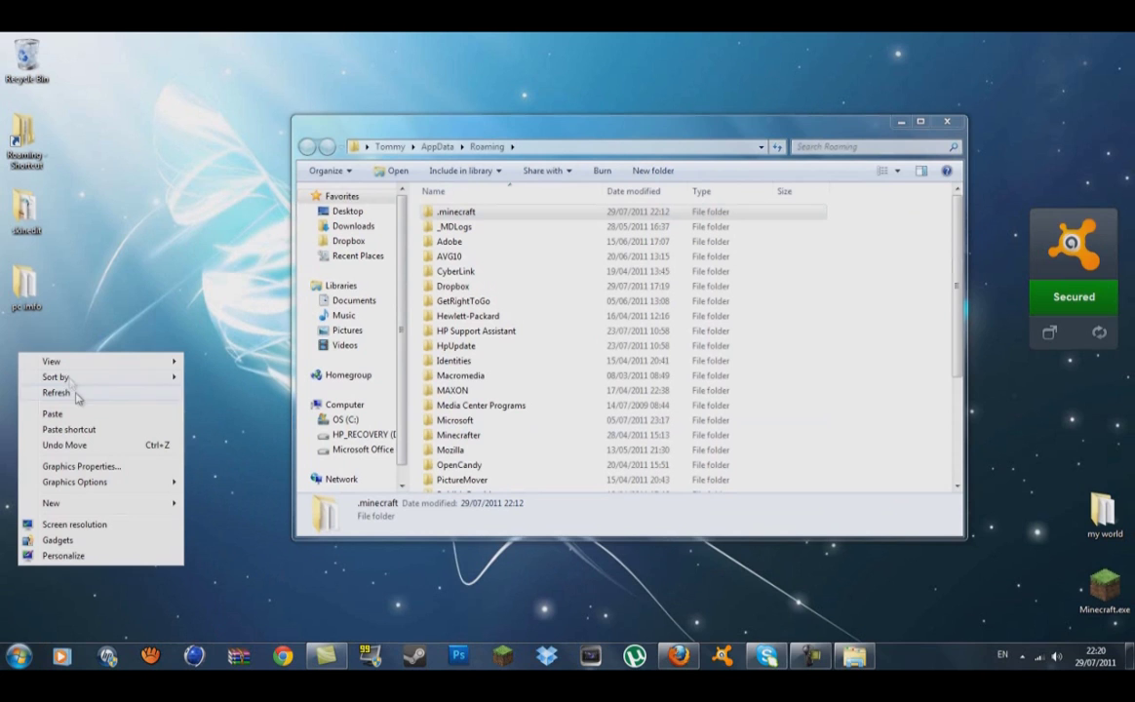
pyautogui.click(139, 419)
pyautogui.doubleClick(23, 366)
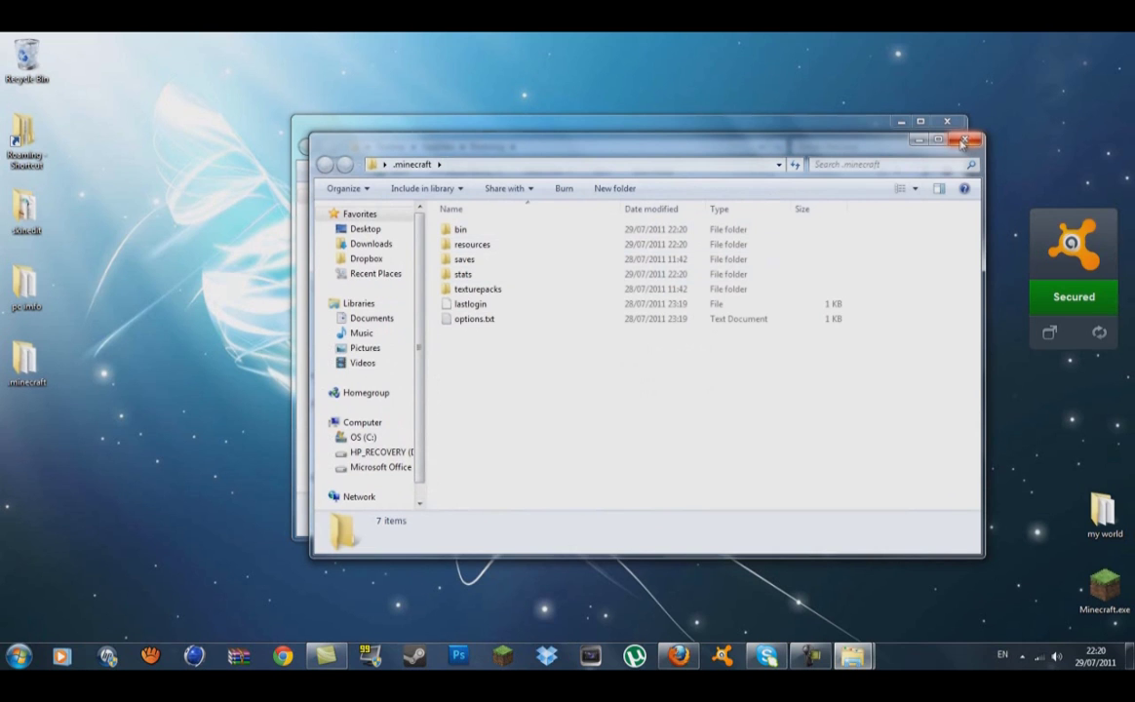
pyautogui.click(968, 142)
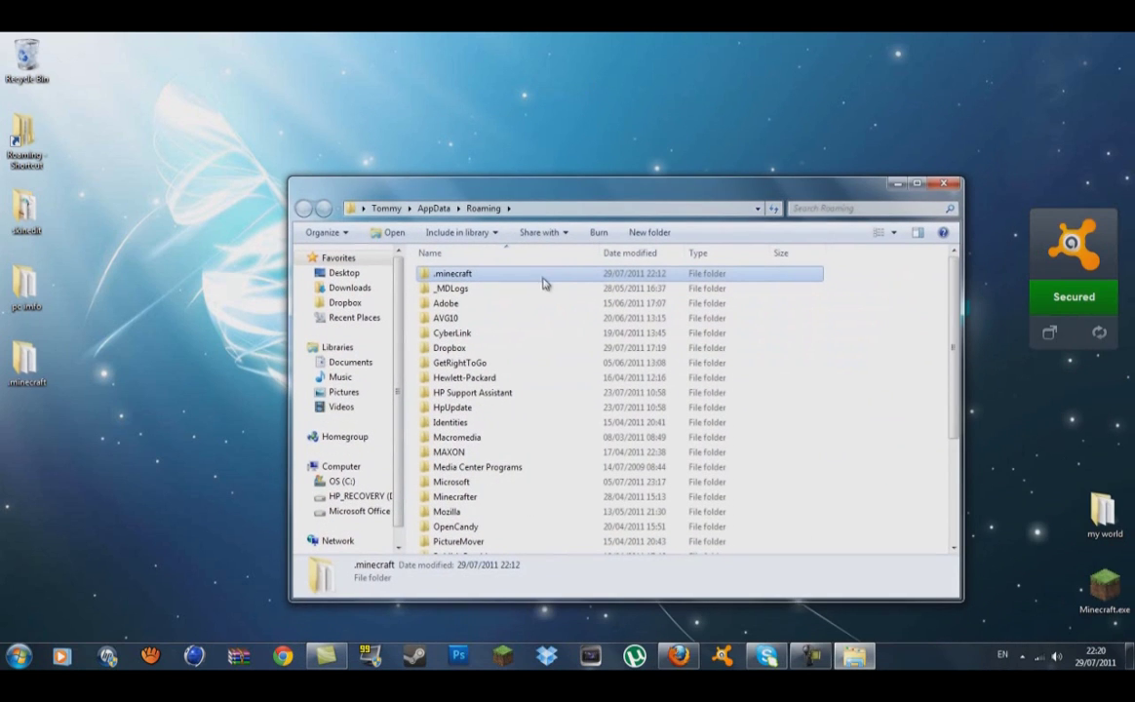
# Step: Open minecraft.jar from .minecraft\bin with the WinRAR archiver
pyautogui.doubleClick(466, 274)
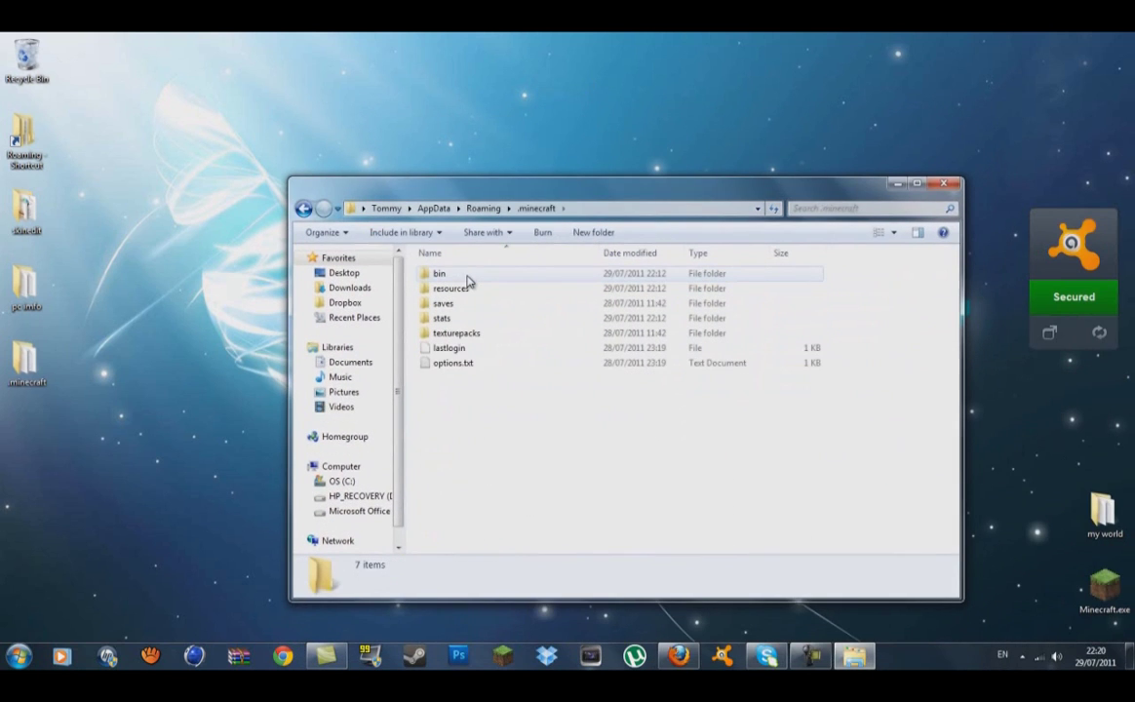
pyautogui.doubleClick(466, 278)
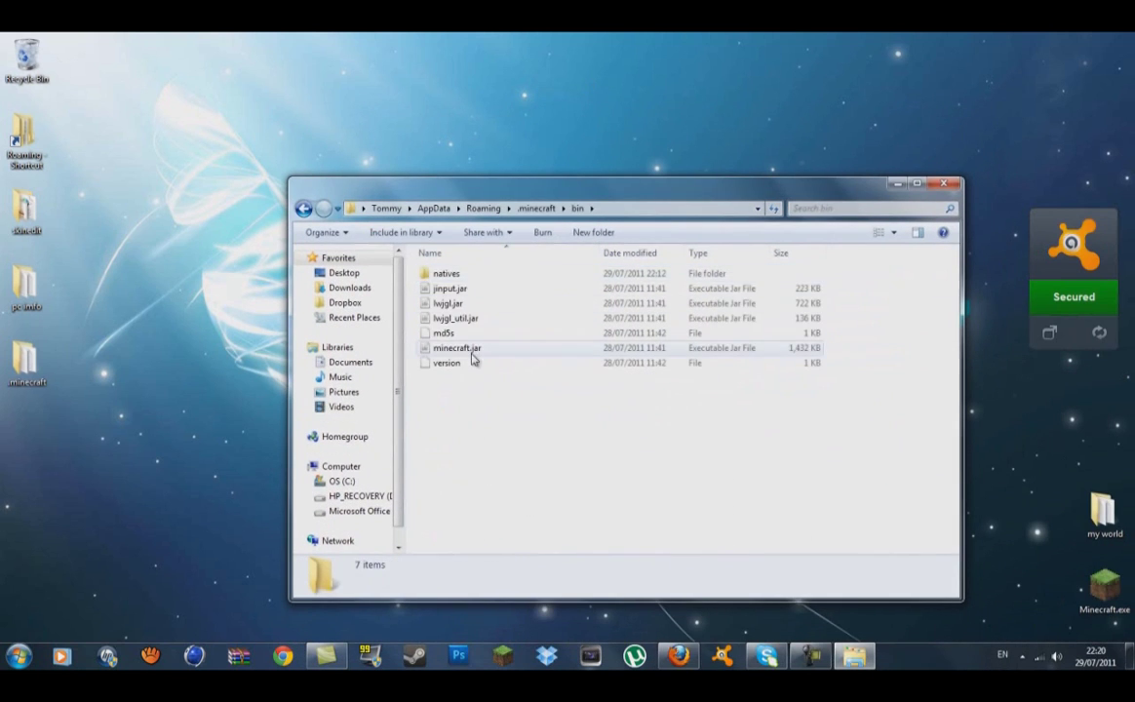
pyautogui.click(471, 353)
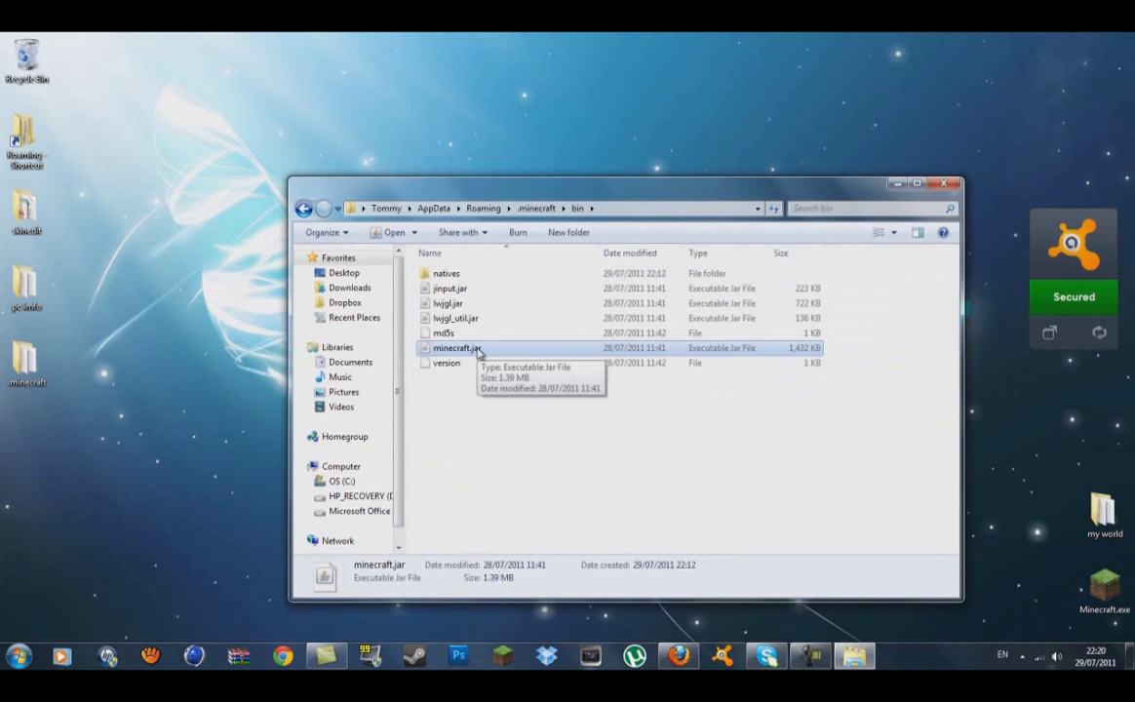
pyautogui.rightClick(477, 353)
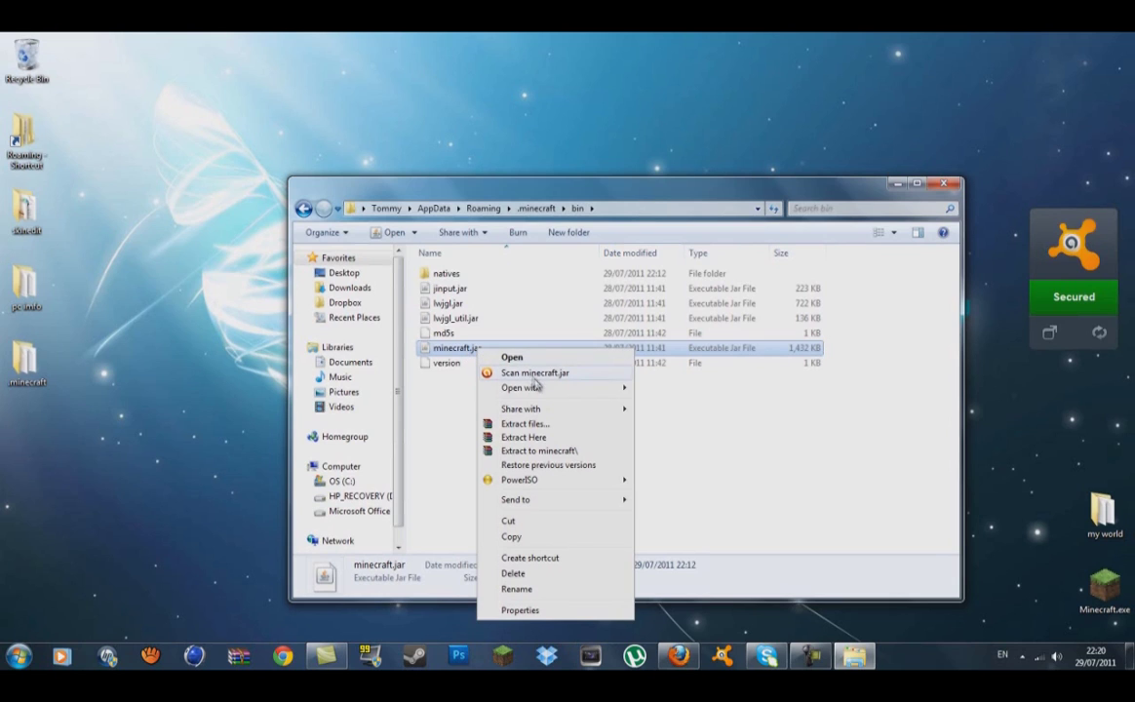
pyautogui.moveTo(548, 390)
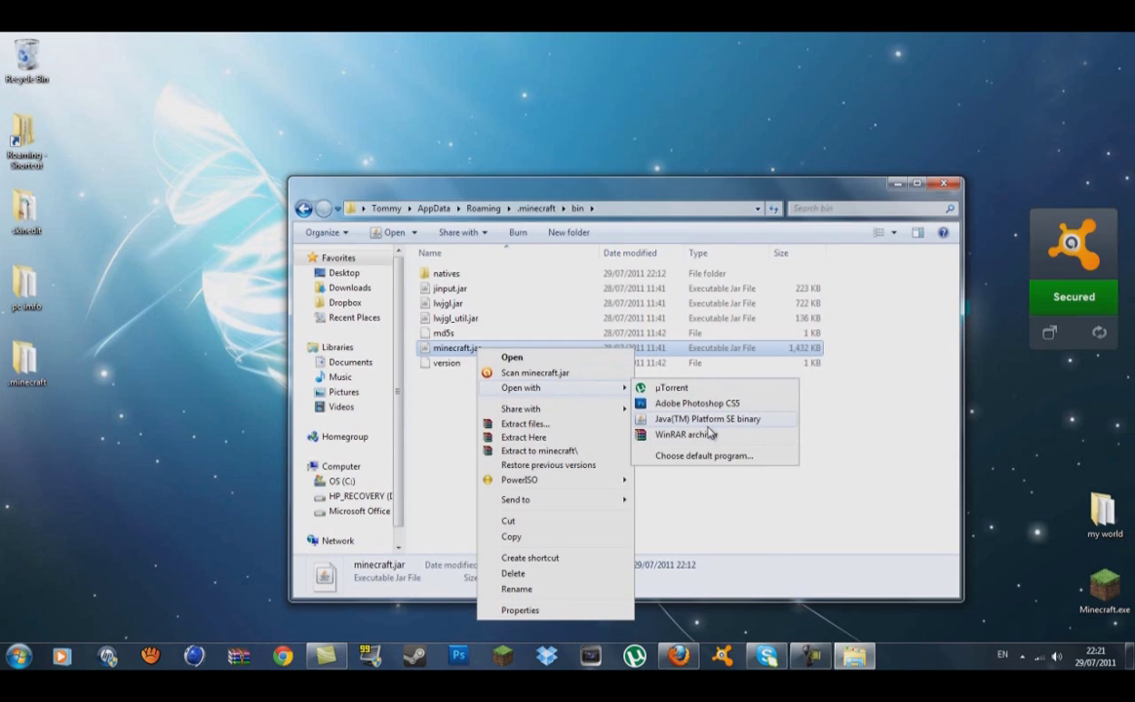
pyautogui.click(686, 435)
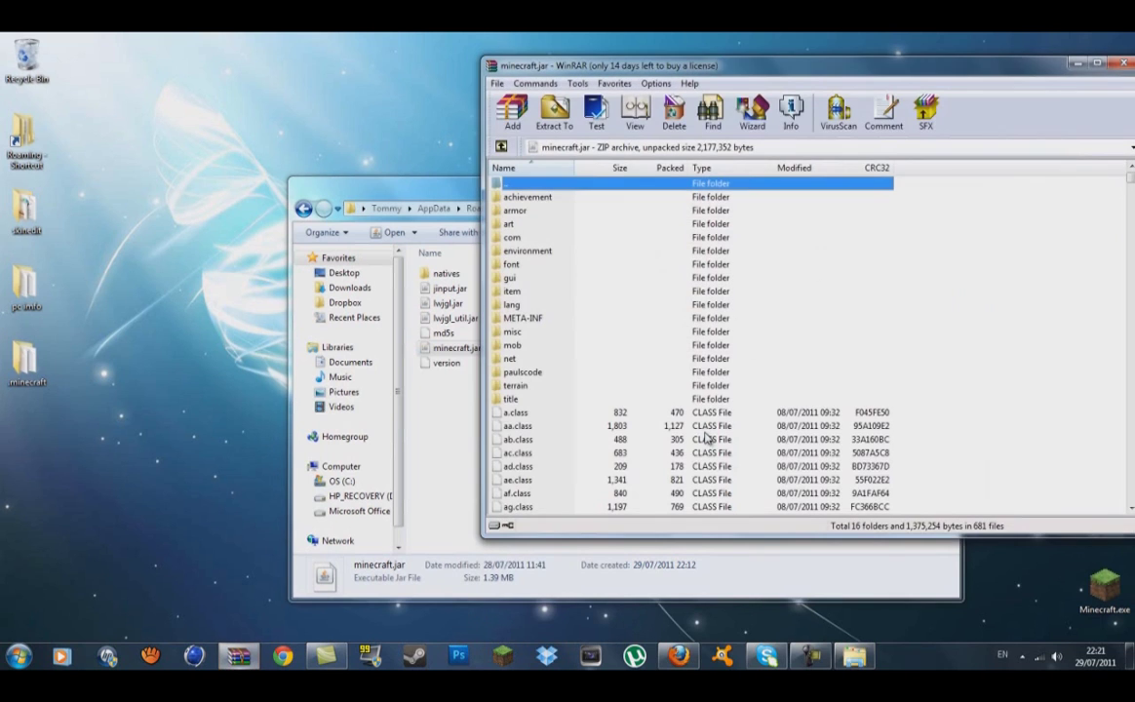
# Step: Close Explorer, maximize the minecraft.jar WinRAR window, and select the META-INF folder
pyautogui.click(361, 247)
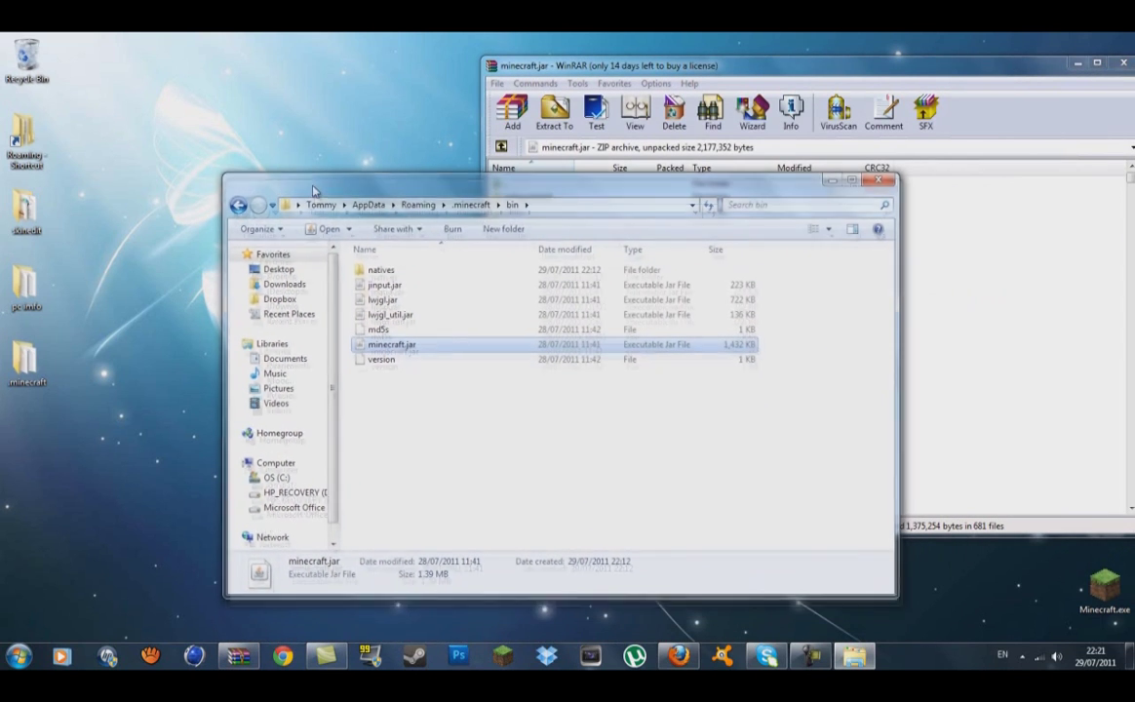
pyautogui.hotkey('alt', 'F4')
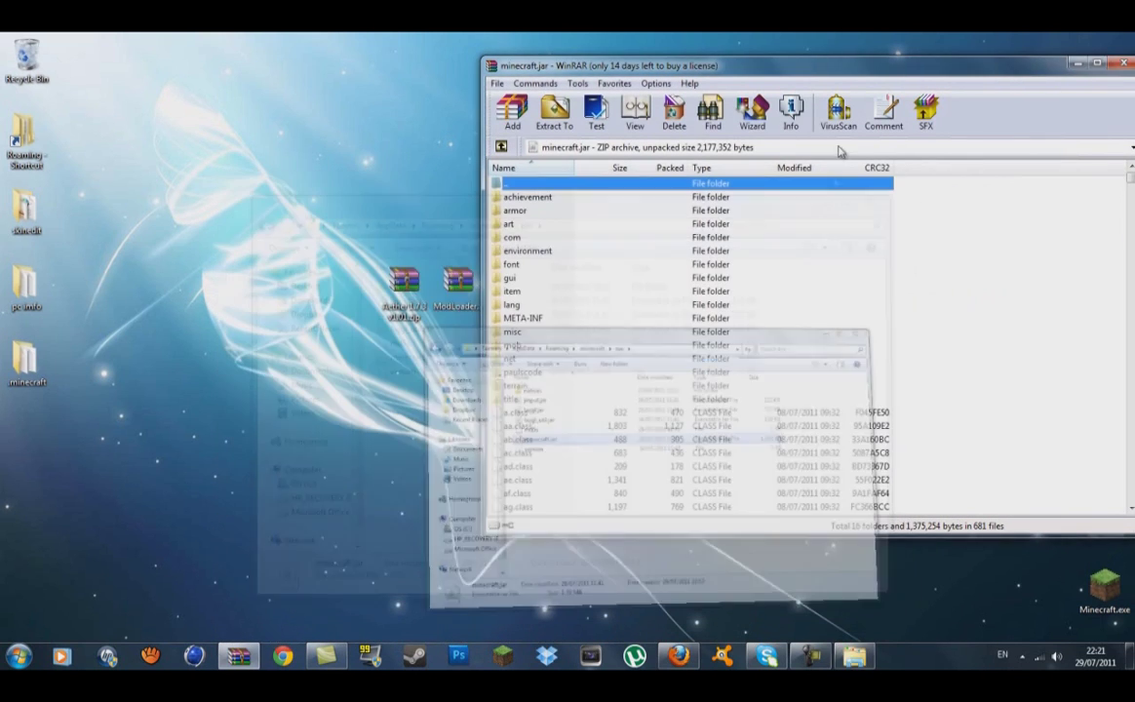
pyautogui.moveTo(840, 84); pyautogui.dragTo(640, 105)
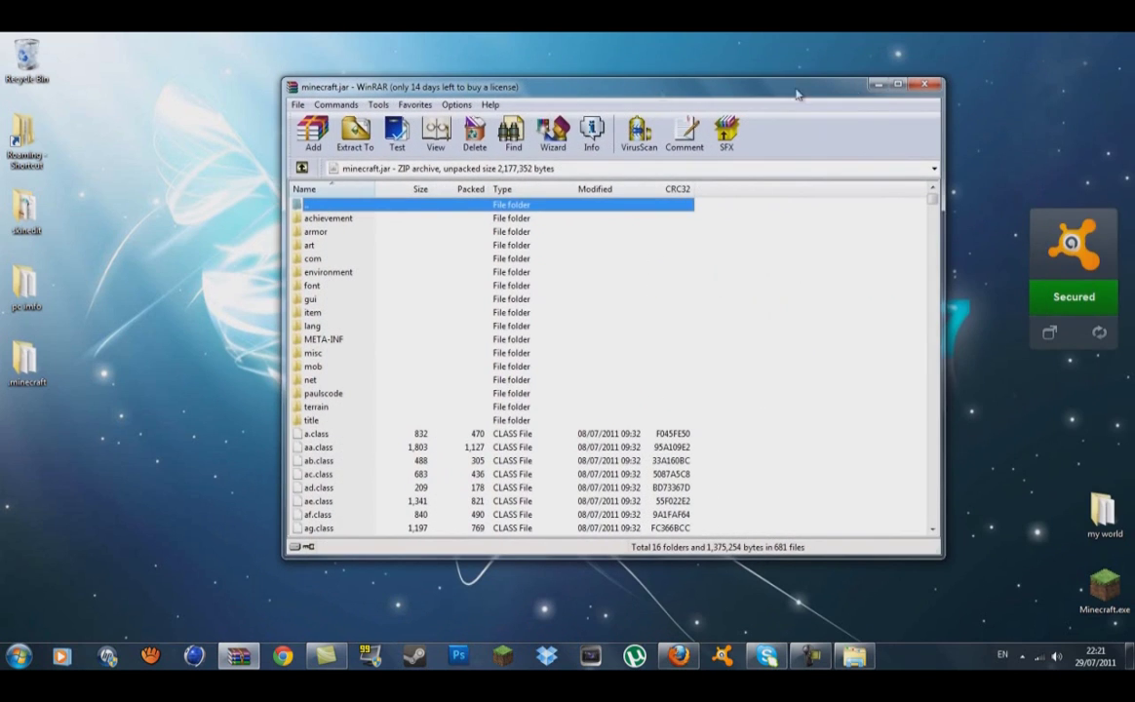
pyautogui.click(895, 87)
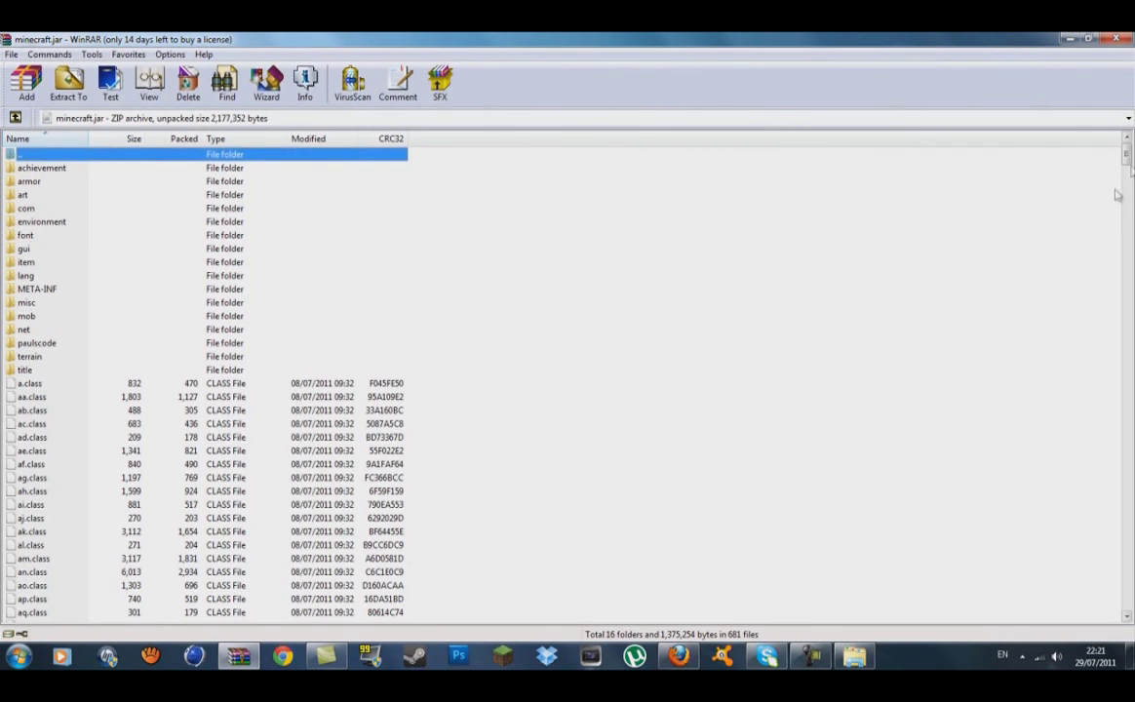
pyautogui.scroll(-15, 1026, 137)
pyautogui.scroll(20, 1025, 175)
pyautogui.click(39, 290)
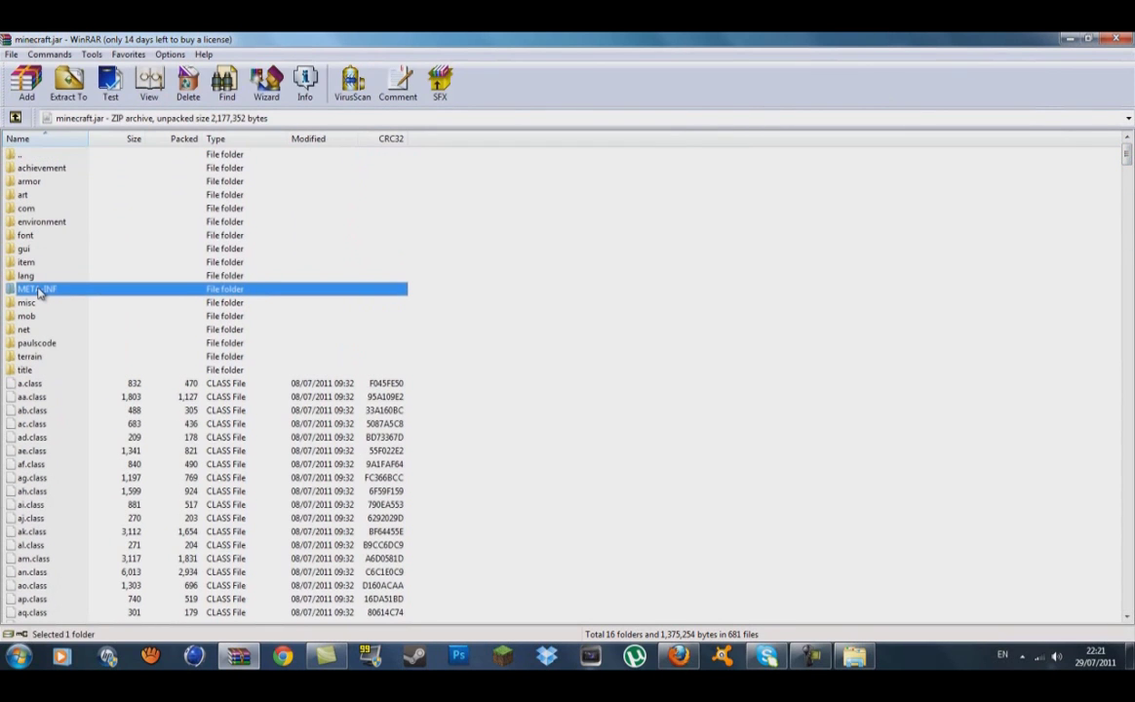
pyautogui.rightClick(39, 290)
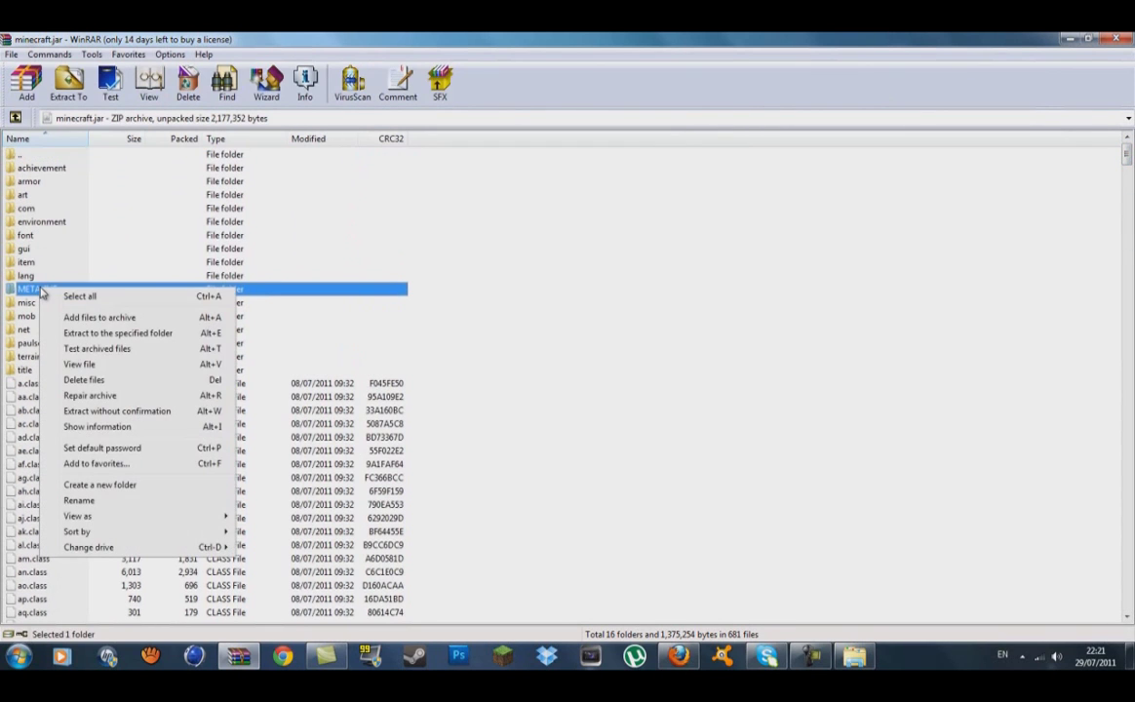
# Step: Delete META-INF from minecraft.jar, confirm with Yes, and minimize WinRAR
pyautogui.click(132, 385)
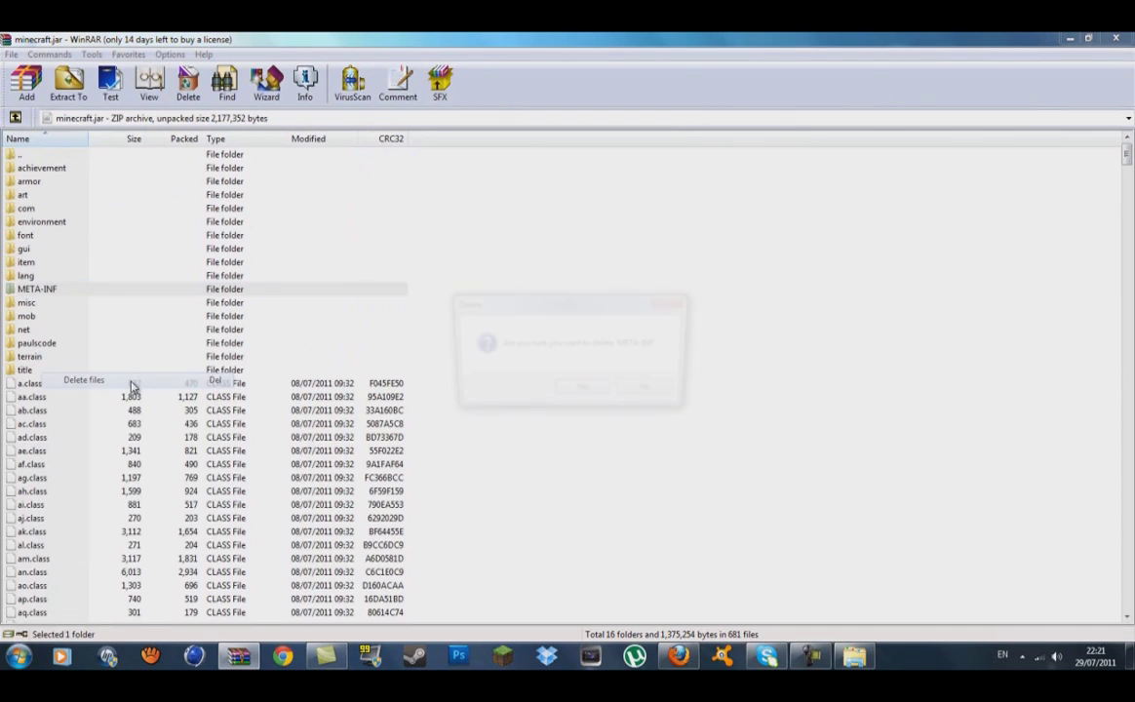
pyautogui.click(598, 394)
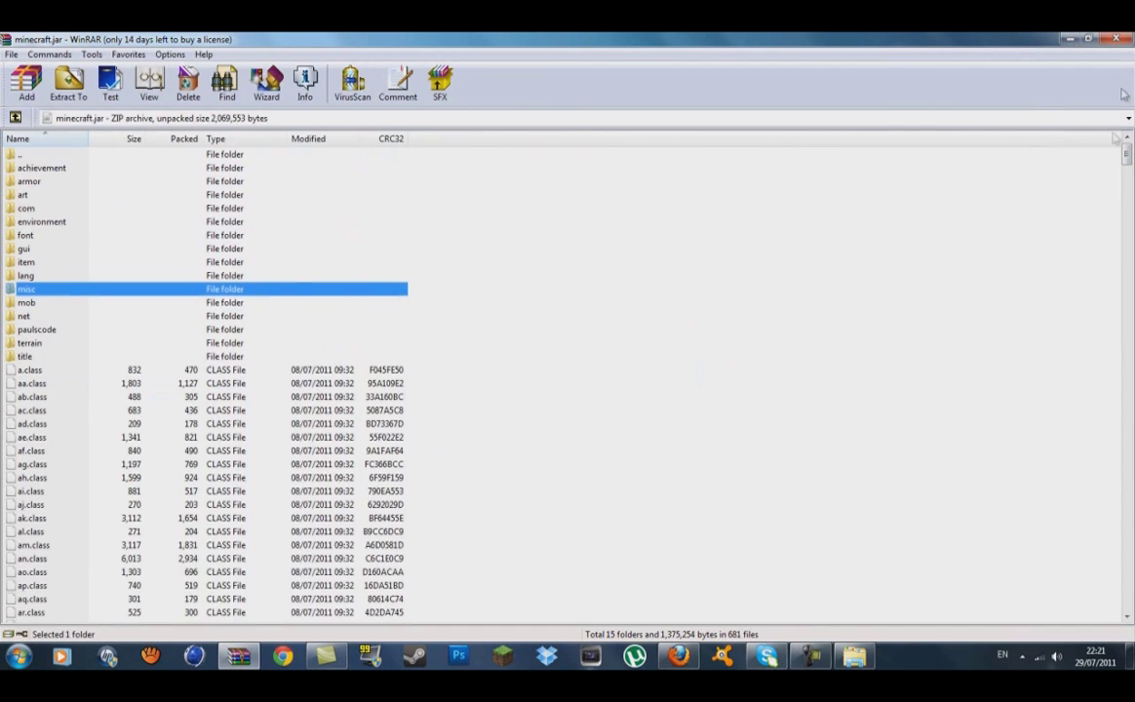
pyautogui.click(1070, 39)
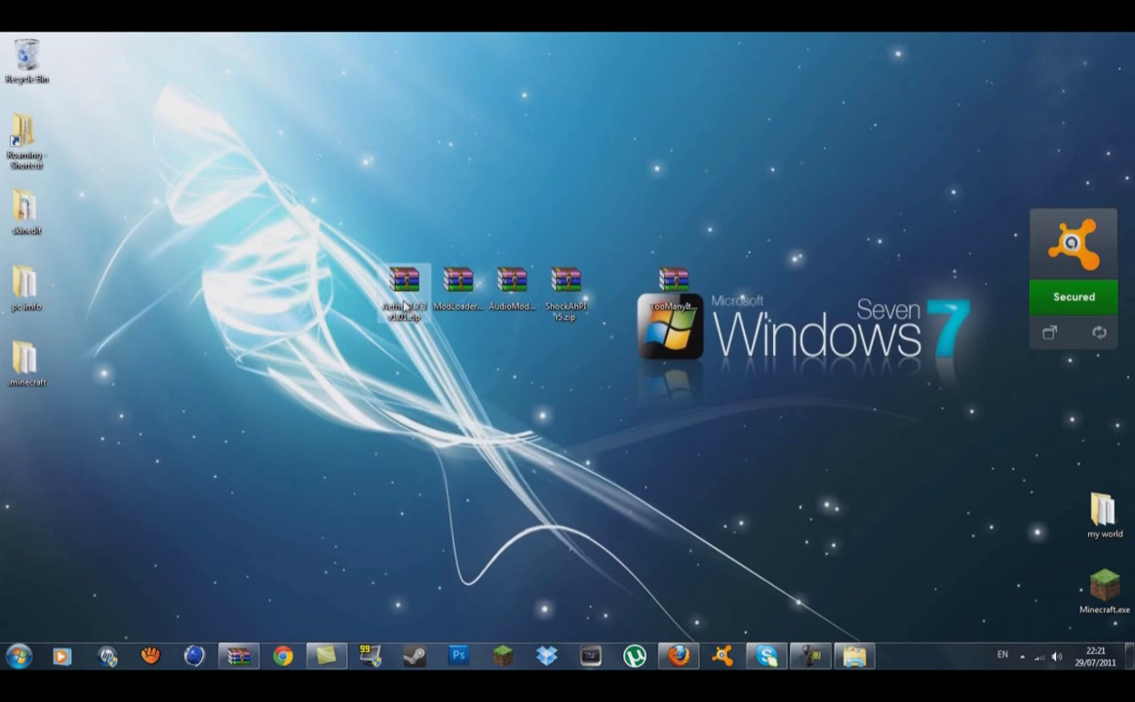
# Step: Open ModLoader.zip and arrange it alongside the minecraft.jar window
pyautogui.doubleClick(458, 288)
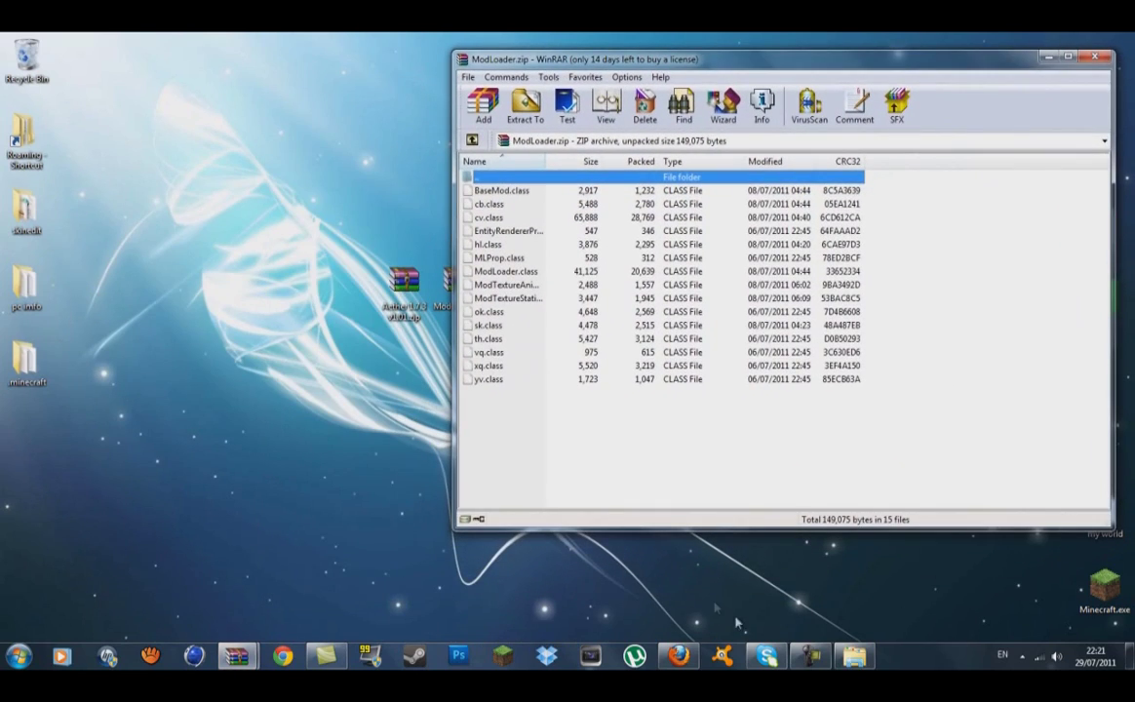
pyautogui.moveTo(244, 652)
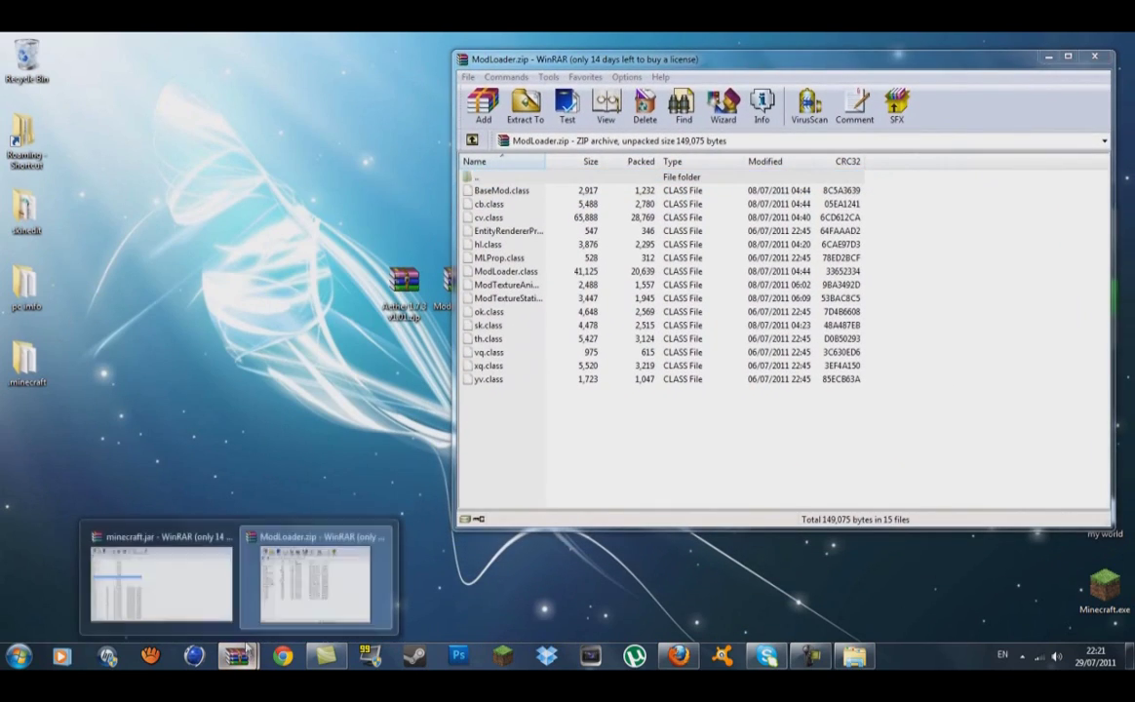
pyautogui.click(177, 576)
pyautogui.moveTo(244, 655)
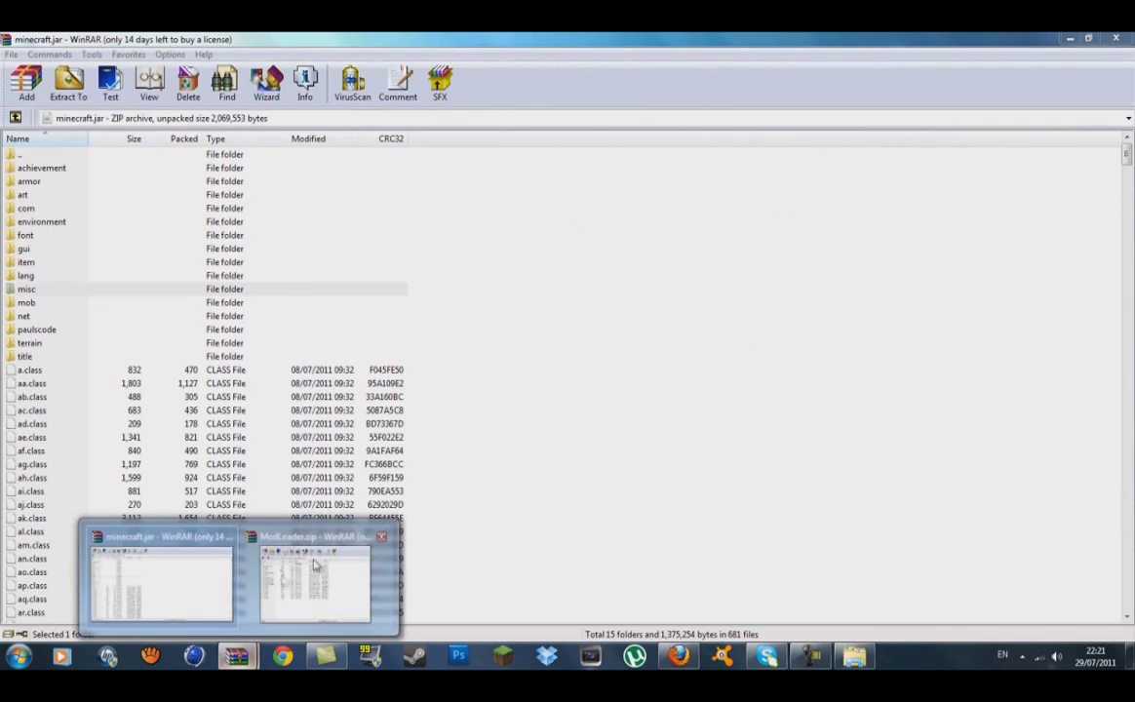
pyautogui.click(282, 536)
pyautogui.moveTo(847, 68)
pyautogui.mouseDown()
pyautogui.moveTo(875, 66)
pyautogui.moveTo(853, 68)
pyautogui.mouseUp()
# Step: Add all 15 ModLoader class files into minecraft.jar, then close ModLoader.zip
pyautogui.moveTo(633, 410); pyautogui.dragTo(477, 176)
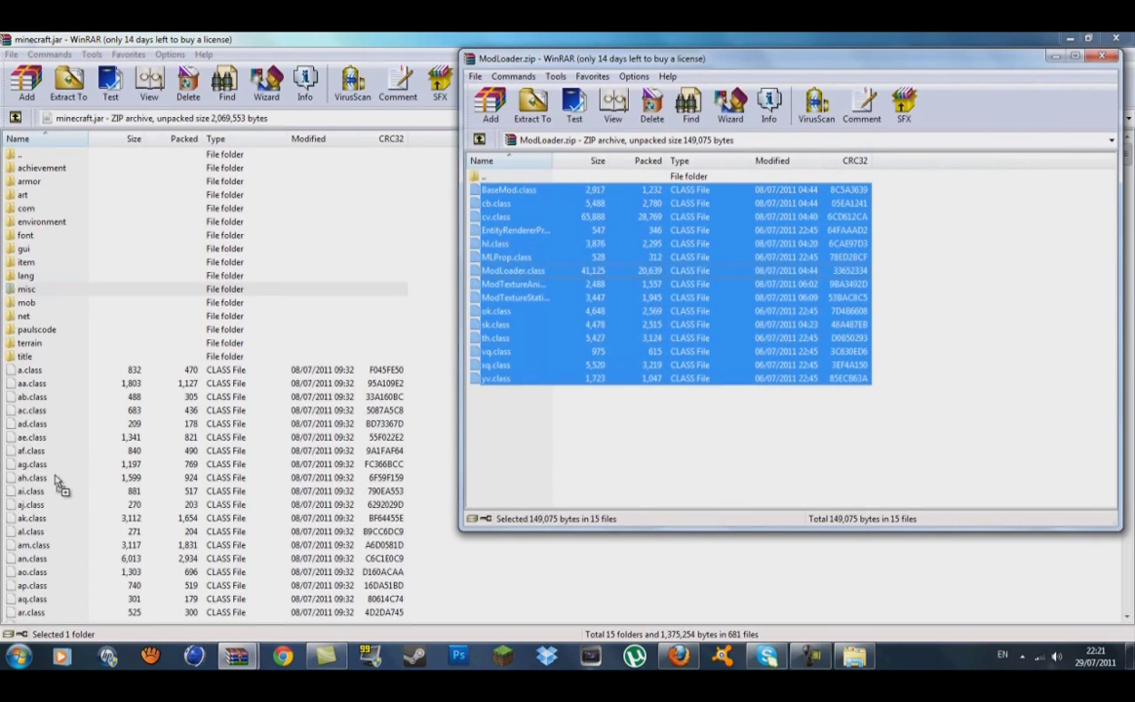
pyautogui.moveTo(58, 485); pyautogui.dragTo(58, 460)
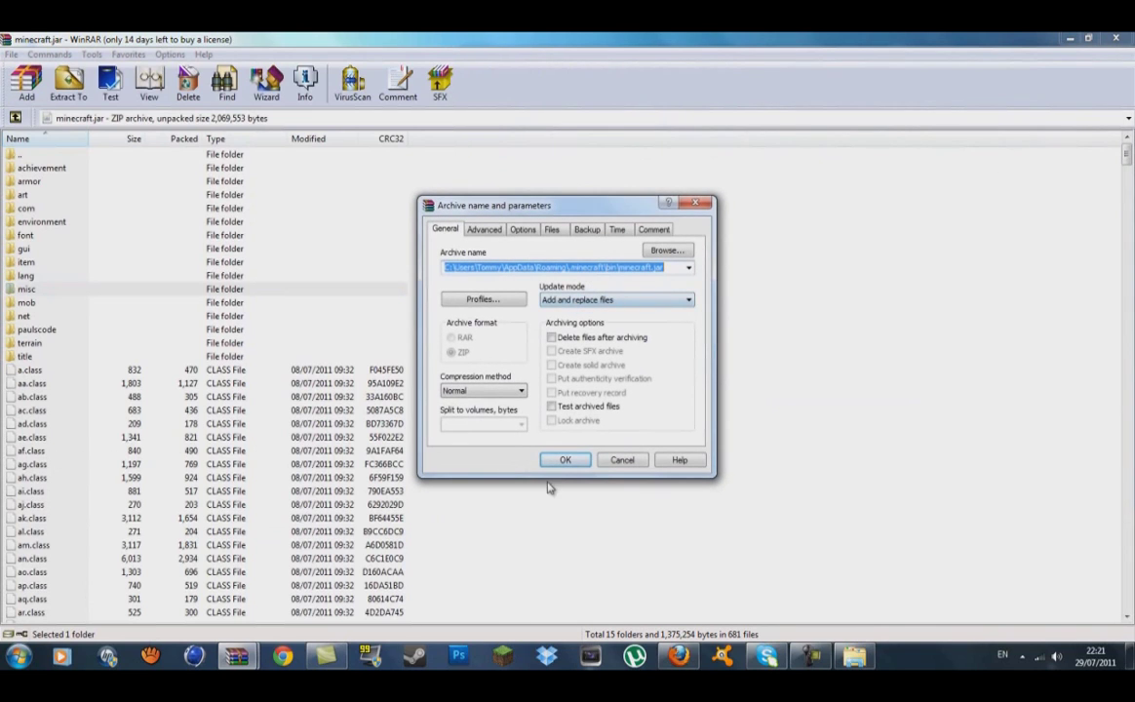
pyautogui.click(566, 460)
pyautogui.click(1115, 39)
pyautogui.click(1069, 53)
# Step: Open AudioMod.zip and show it beside the minecraft.jar window
pyautogui.doubleClick(512, 282)
pyautogui.moveTo(610, 170); pyautogui.dragTo(945, 61)
pyautogui.moveTo(244, 658)
pyautogui.click(200, 549)
pyautogui.click(244, 656)
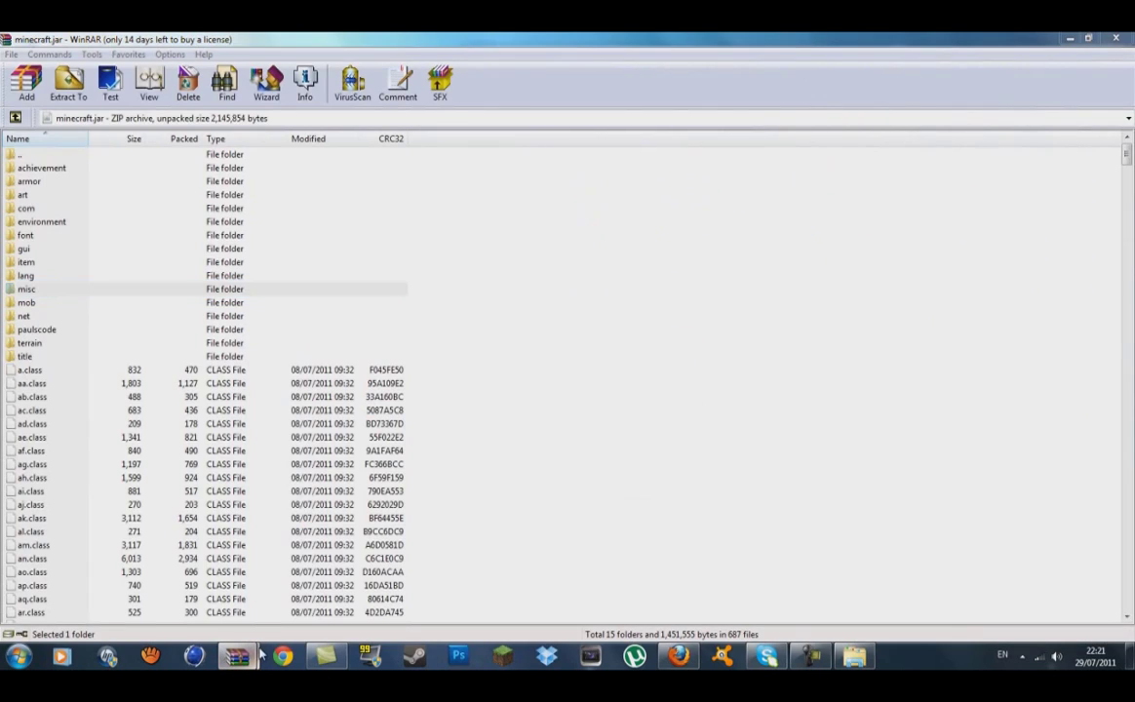
# Step: Add AudioMod's ibxm, paulscode and yo.class into minecraft.jar, then close AudioMod.zip
pyautogui.click(293, 561)
pyautogui.moveTo(683, 265); pyautogui.dragTo(140, 354)
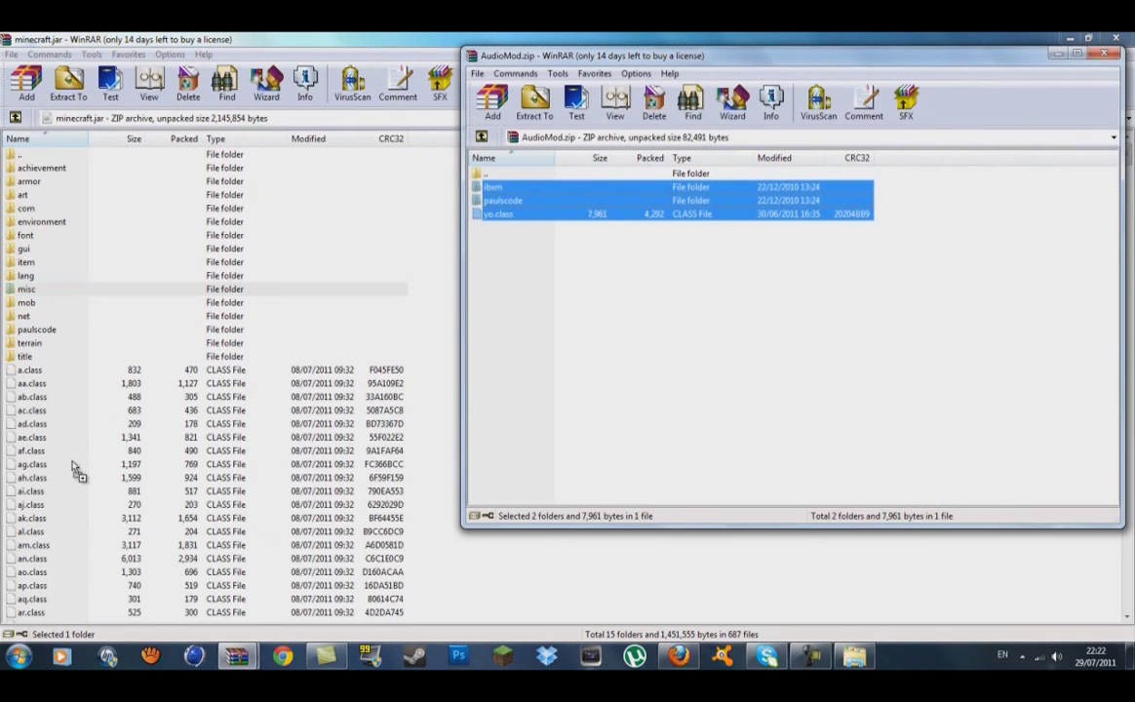
pyautogui.moveTo(76, 471); pyautogui.dragTo(78, 469)
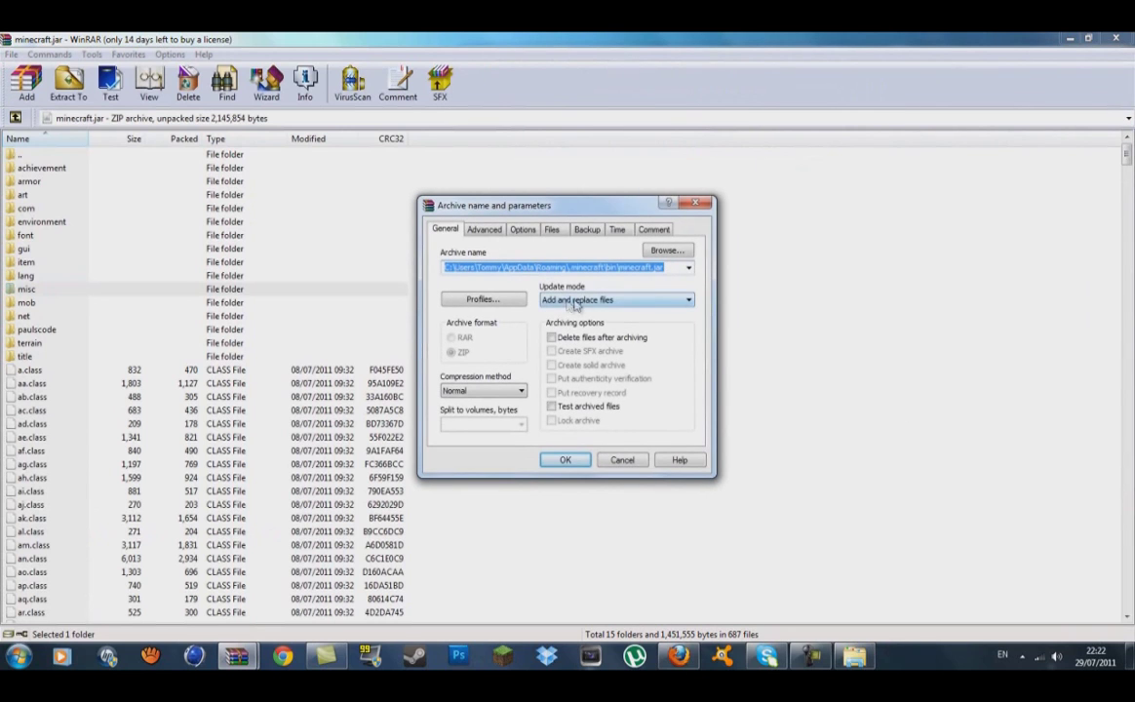
pyautogui.click(581, 454)
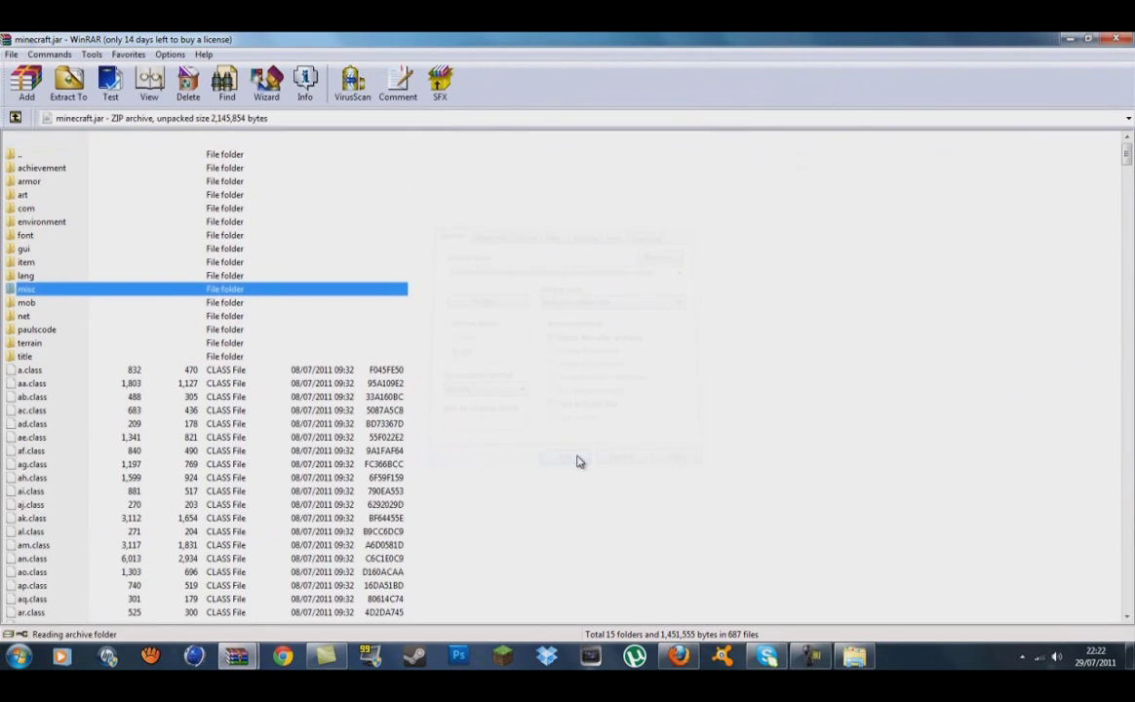
pyautogui.click(1069, 40)
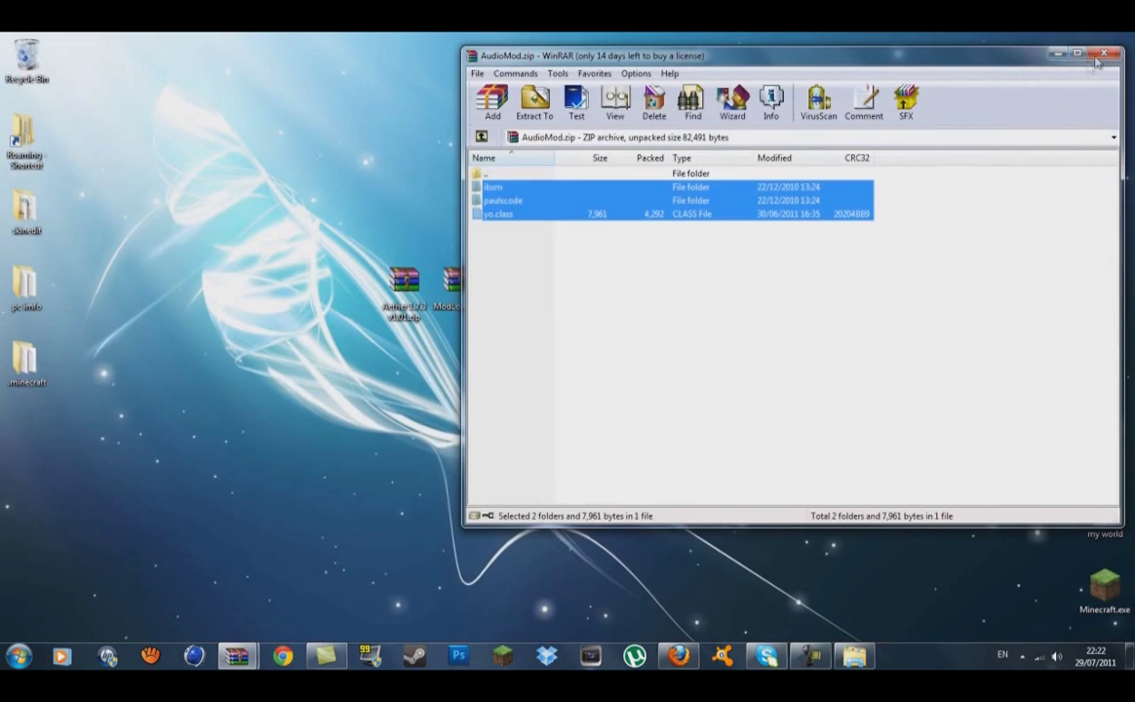
pyautogui.click(1103, 55)
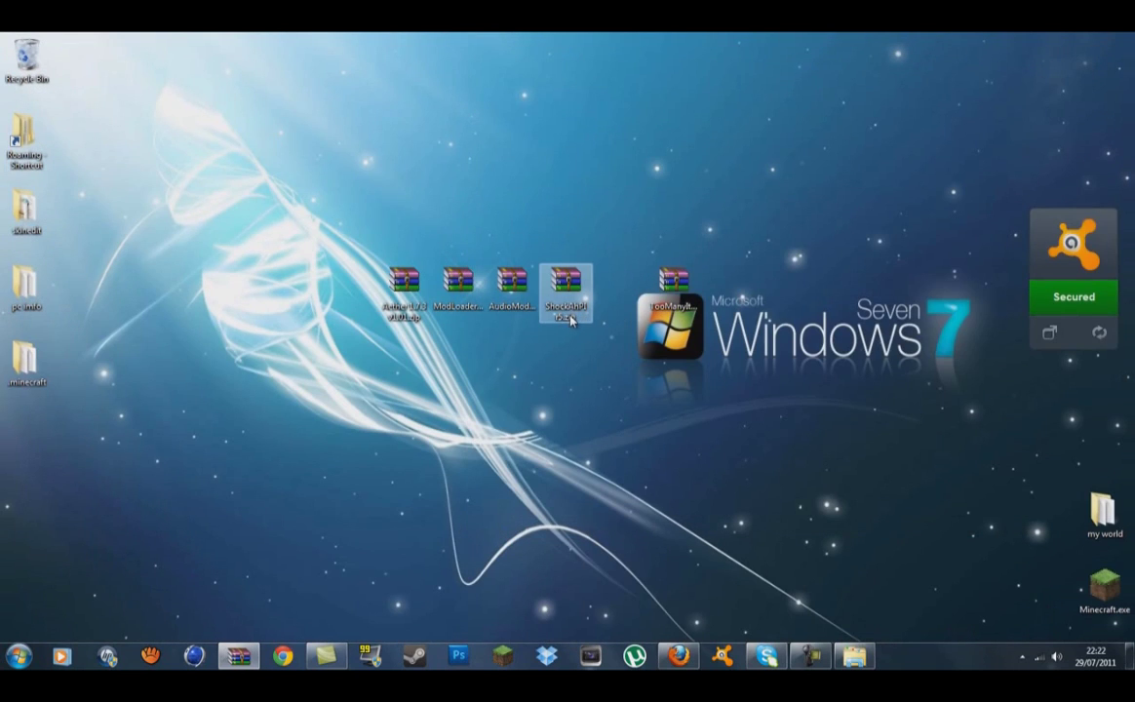
# Step: Open the bin folder of ShockAhPI r5.zip beside the minecraft.jar window
pyautogui.doubleClick(570, 316)
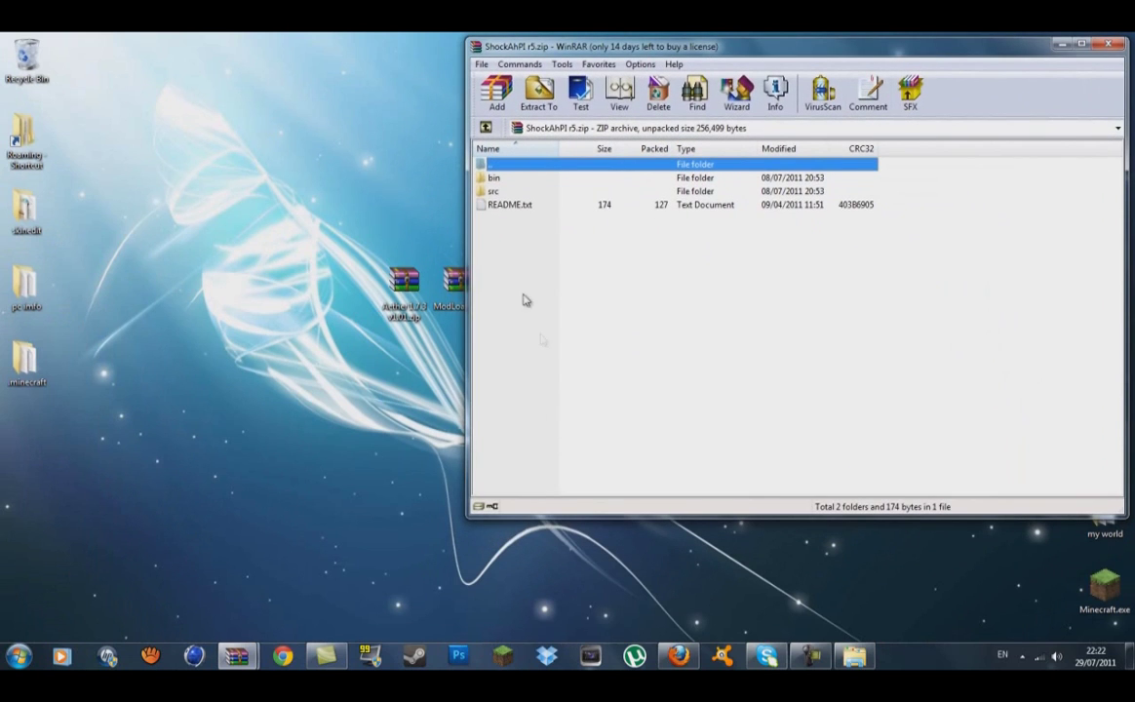
pyautogui.doubleClick(487, 177)
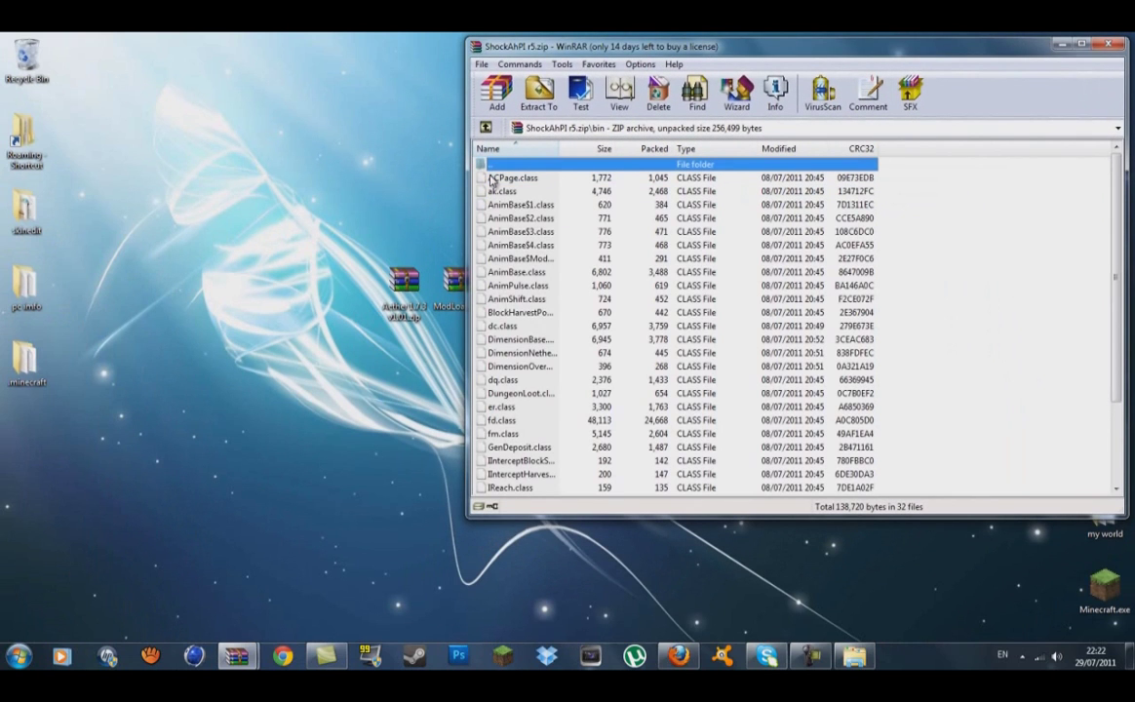
pyautogui.moveTo(239, 655)
pyautogui.click(147, 541)
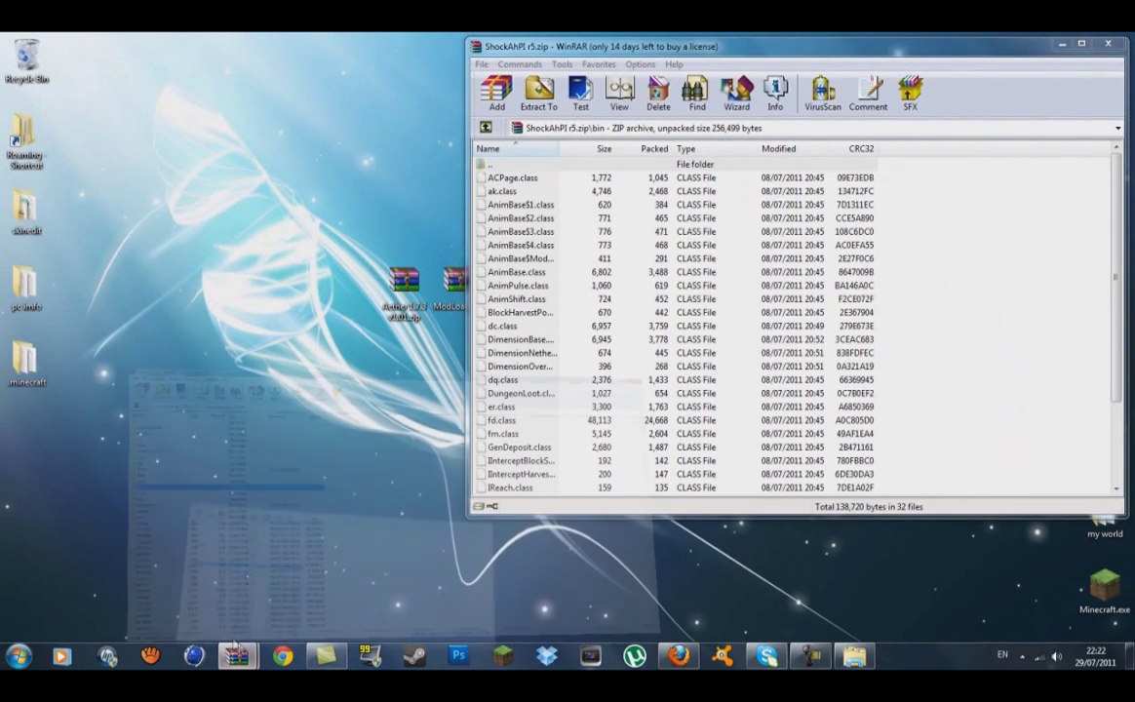
pyautogui.click(255, 657)
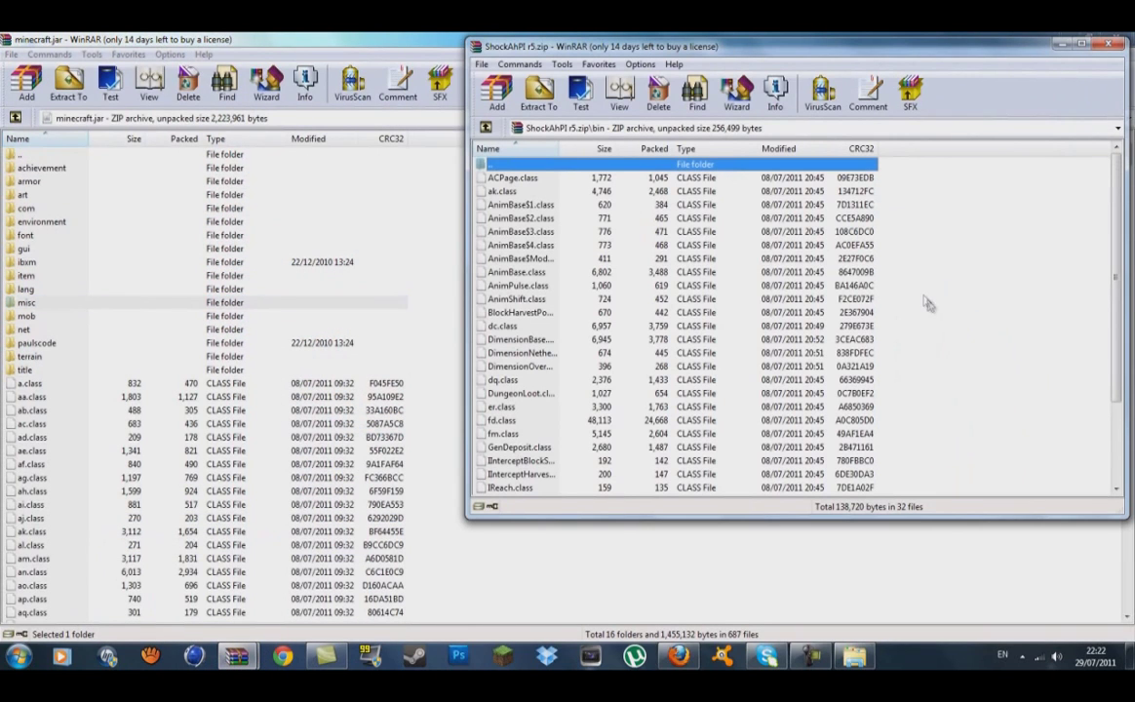
# Step: Add all 32 ShockAhPI class files into minecraft.jar, then minimize both archive windows
pyautogui.moveTo(895, 180); pyautogui.dragTo(199, 577)
pyautogui.moveTo(174, 655); pyautogui.dragTo(610, 451)
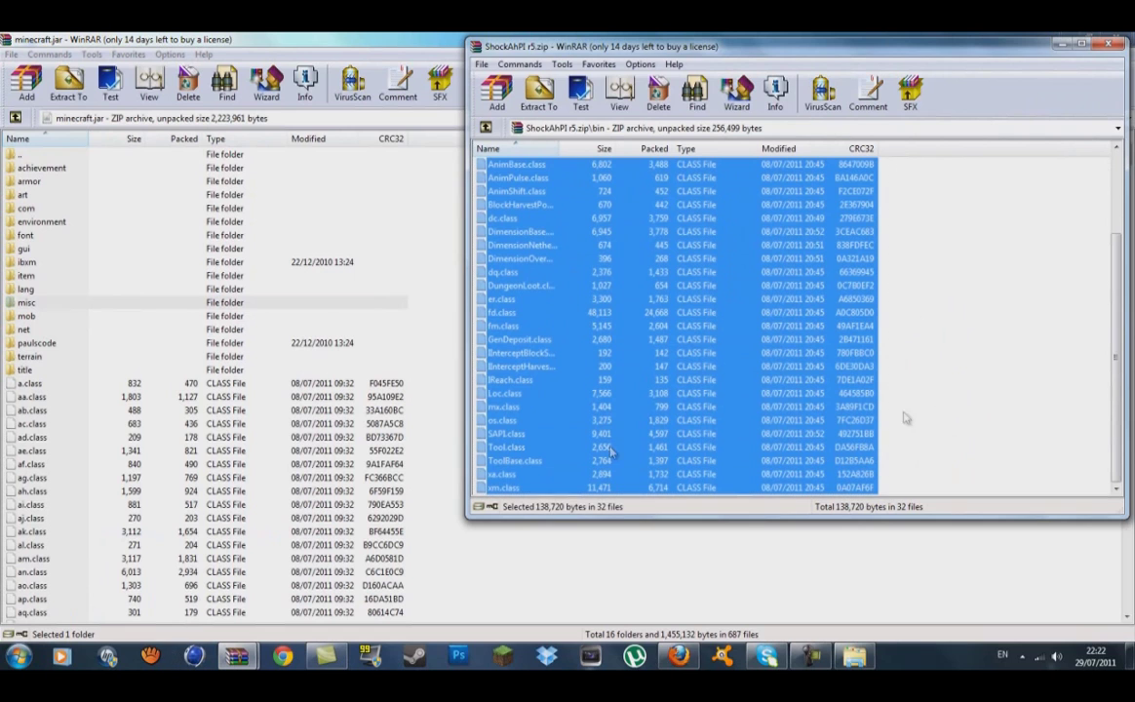
pyautogui.scroll(3, 1022, 293)
pyautogui.scroll(-3, 1021, 200)
pyautogui.scroll(3, 1122, 336)
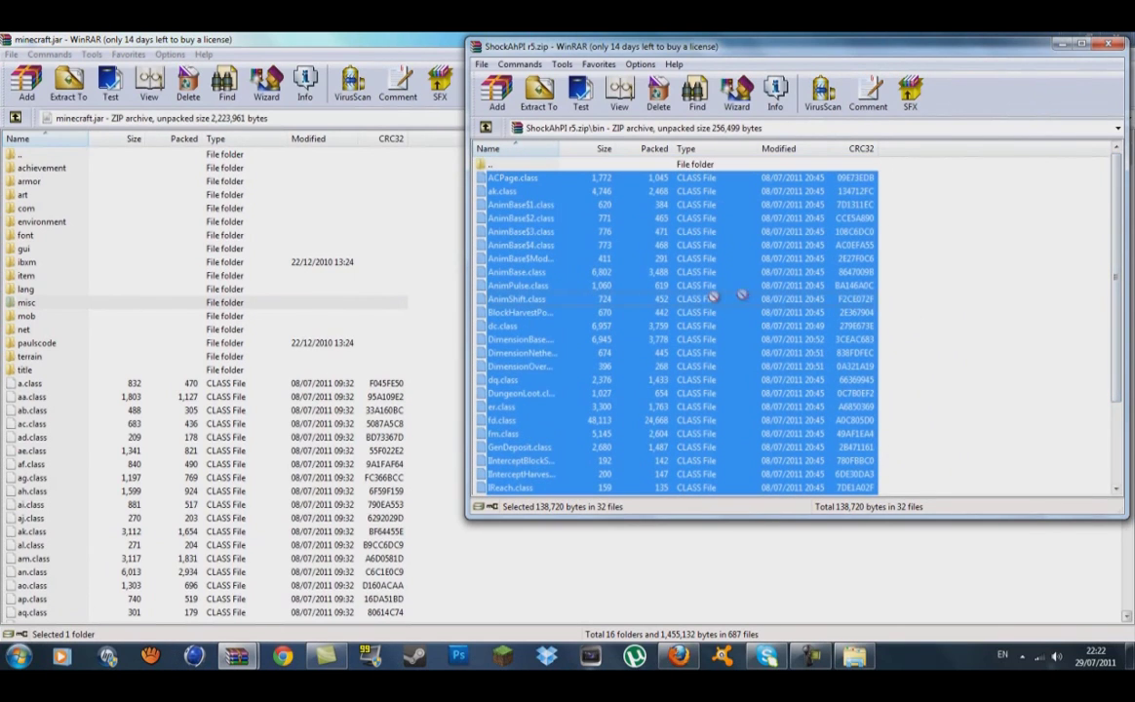
pyautogui.moveTo(102, 454); pyautogui.dragTo(66, 432)
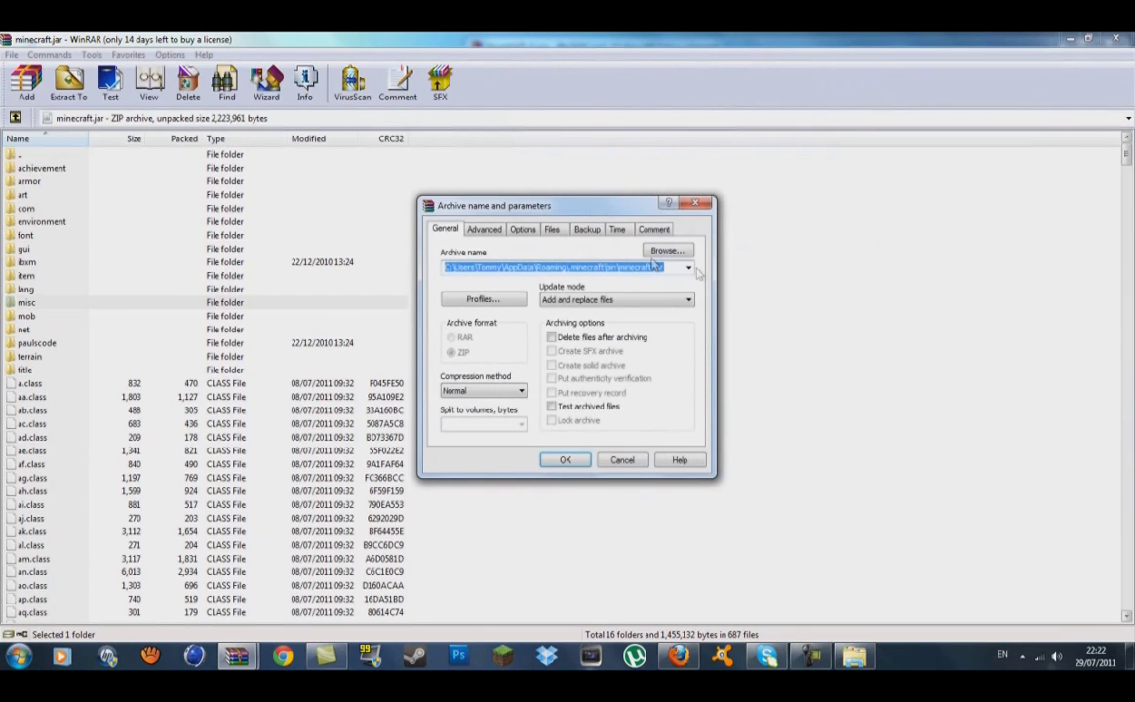
pyautogui.click(566, 459)
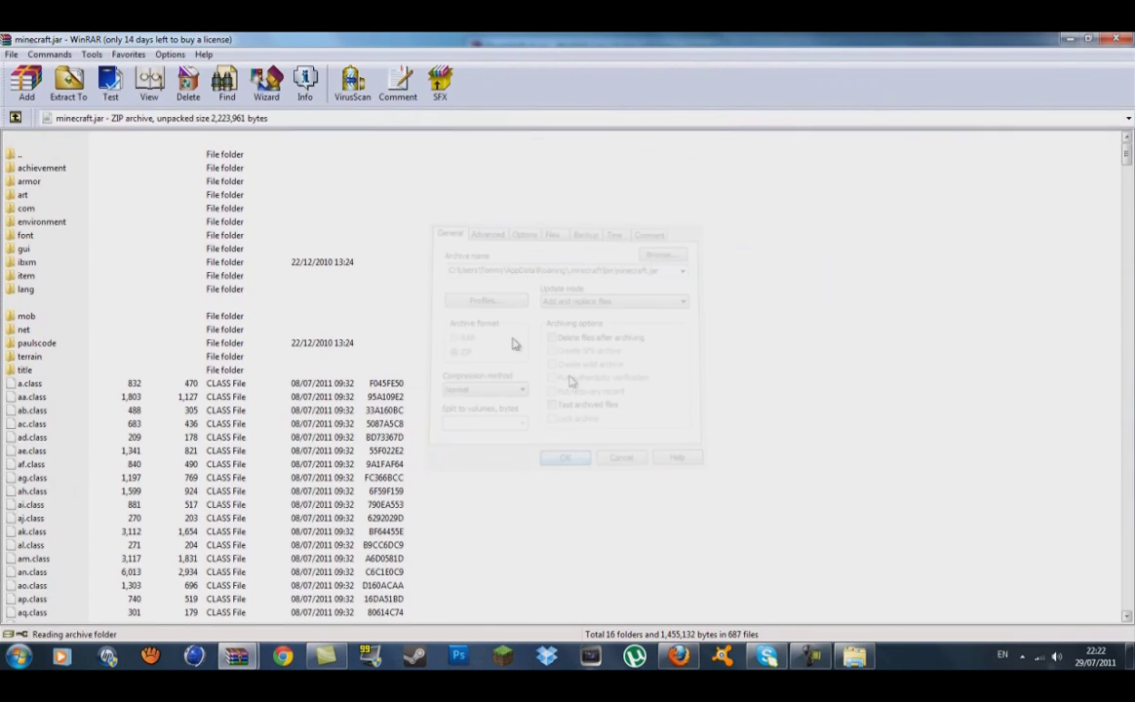
pyautogui.click(1070, 39)
pyautogui.click(1014, 43)
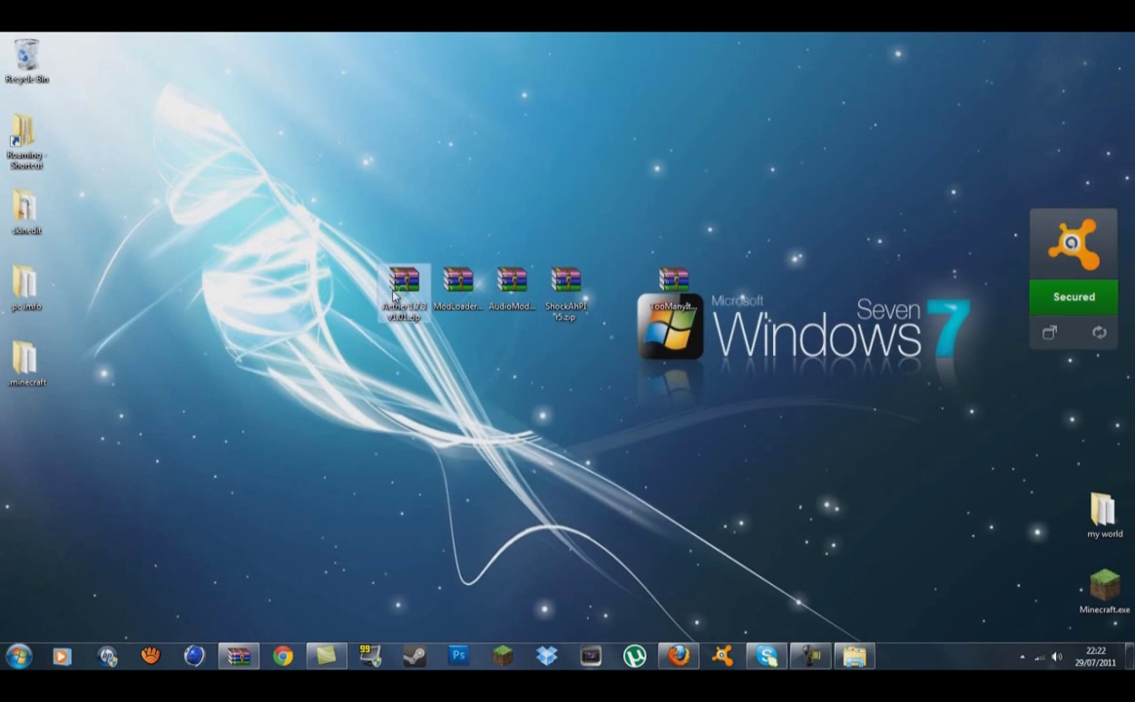
# Step: Open the Jar folder of Aether 1.7.3 v1.01.zip alongside minecraft.jar
pyautogui.doubleClick(401, 285)
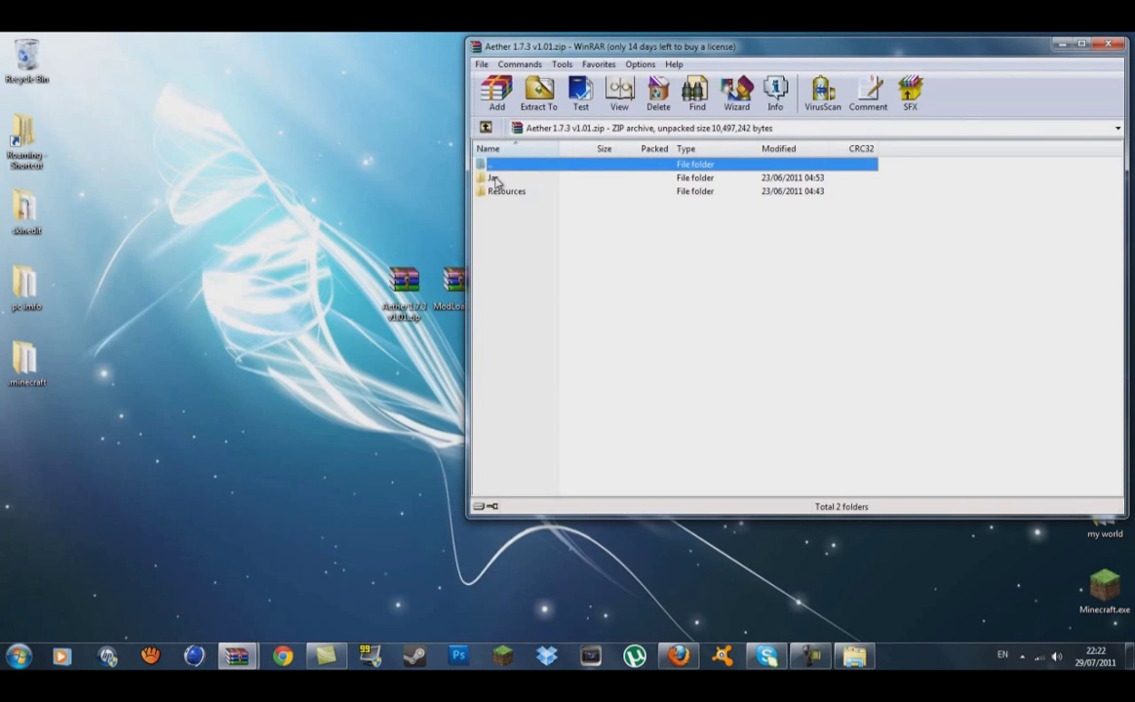
pyautogui.doubleClick(495, 179)
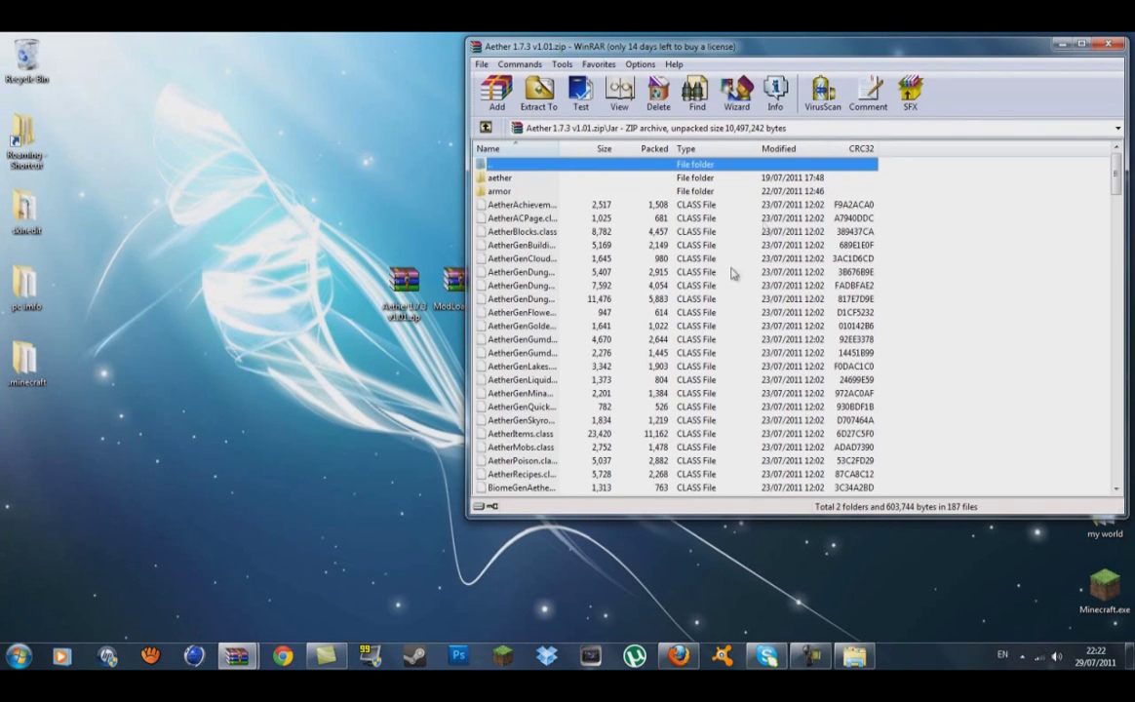
pyautogui.moveTo(237, 655)
pyautogui.click(173, 584)
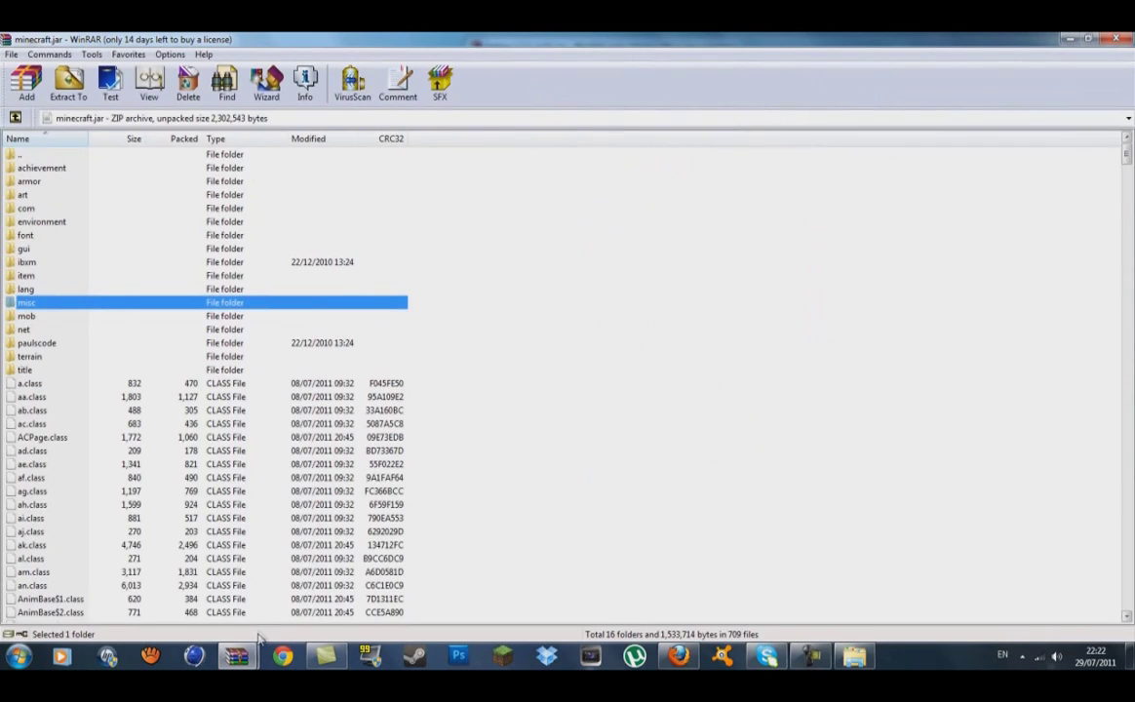
pyautogui.click(337, 494)
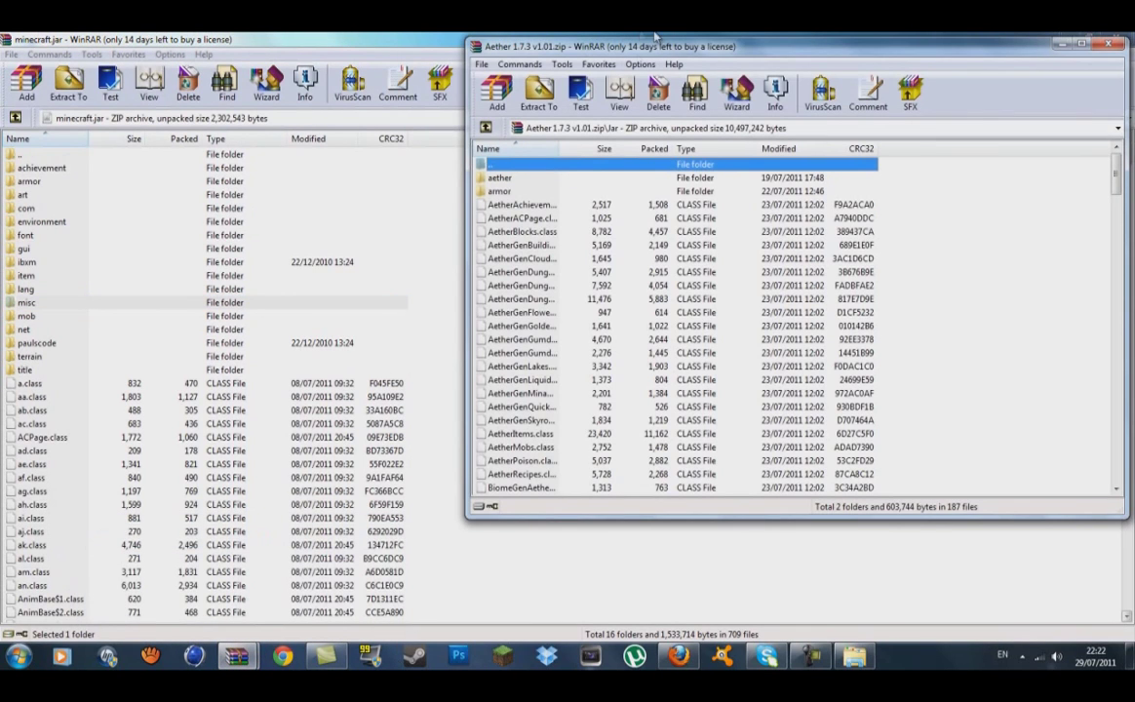
# Step: Add the entire Aether Jar contents into minecraft.jar using Add and replace files
pyautogui.moveTo(882, 179); pyautogui.dragTo(380, 526)
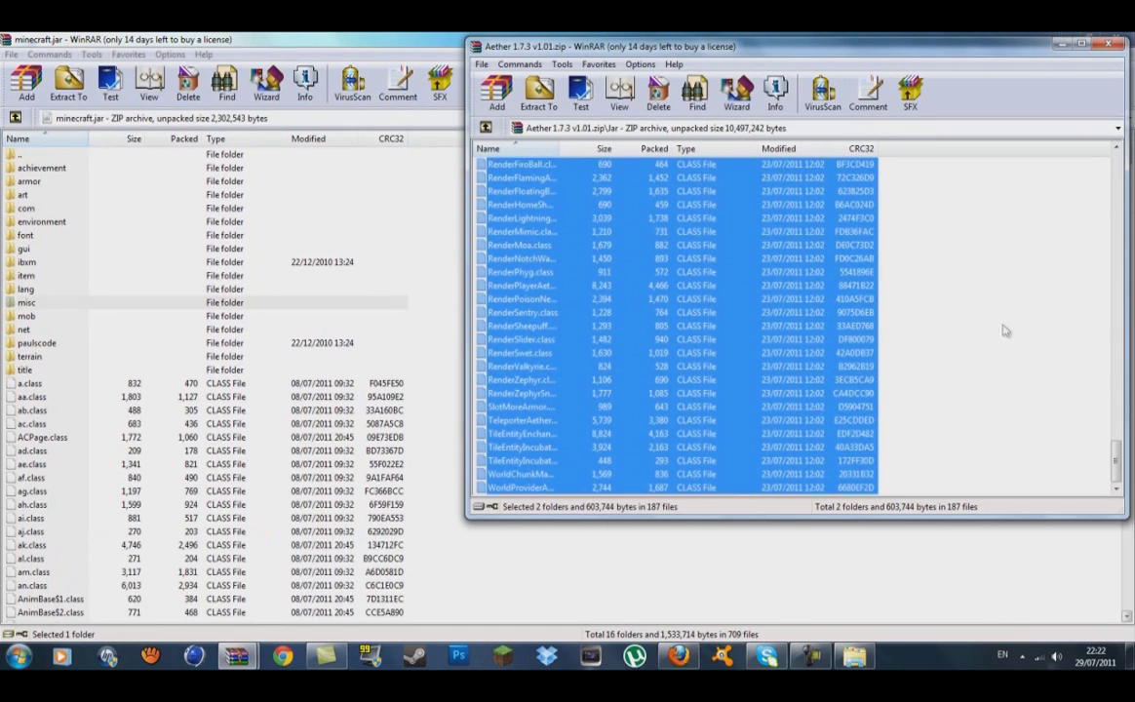
pyautogui.moveTo(1116, 478); pyautogui.dragTo(1117, 175)
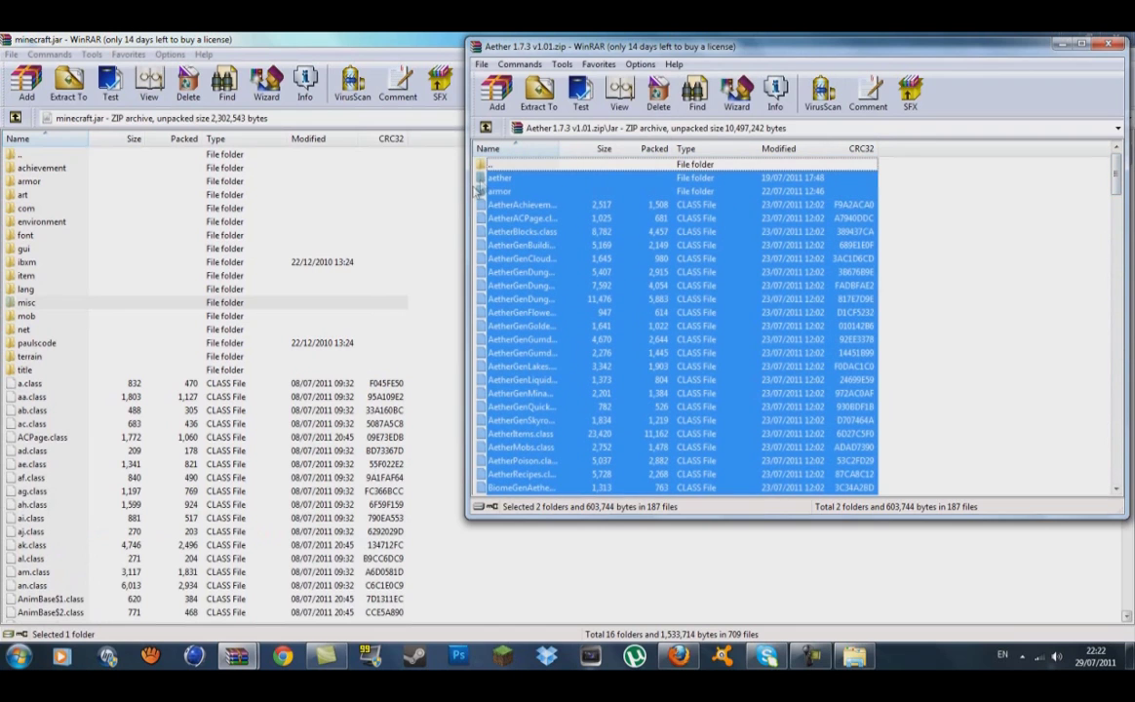
pyautogui.moveTo(564, 200); pyautogui.dragTo(57, 505)
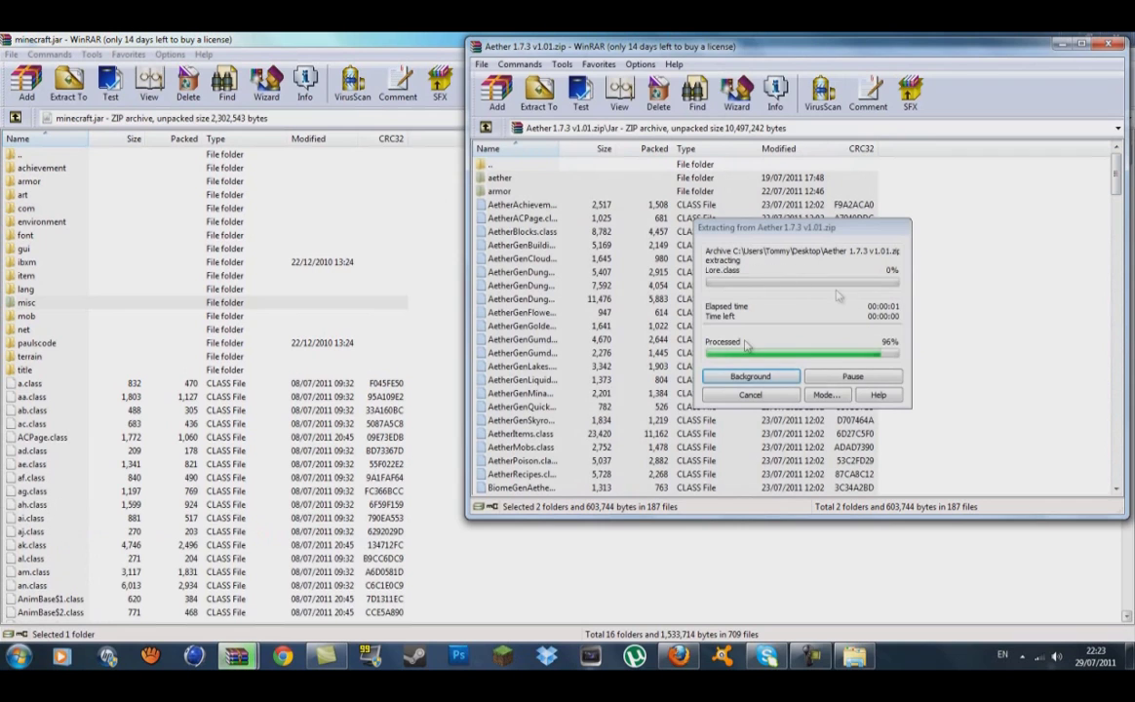
pyautogui.click(624, 299)
pyautogui.click(615, 300)
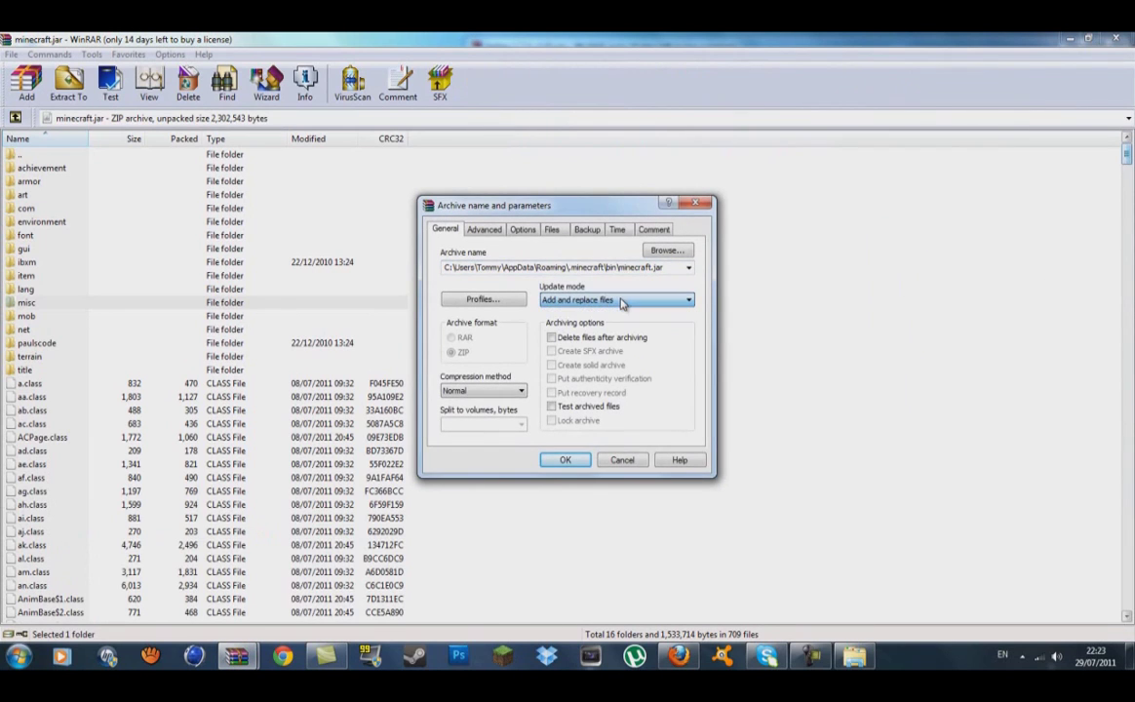
pyautogui.click(567, 461)
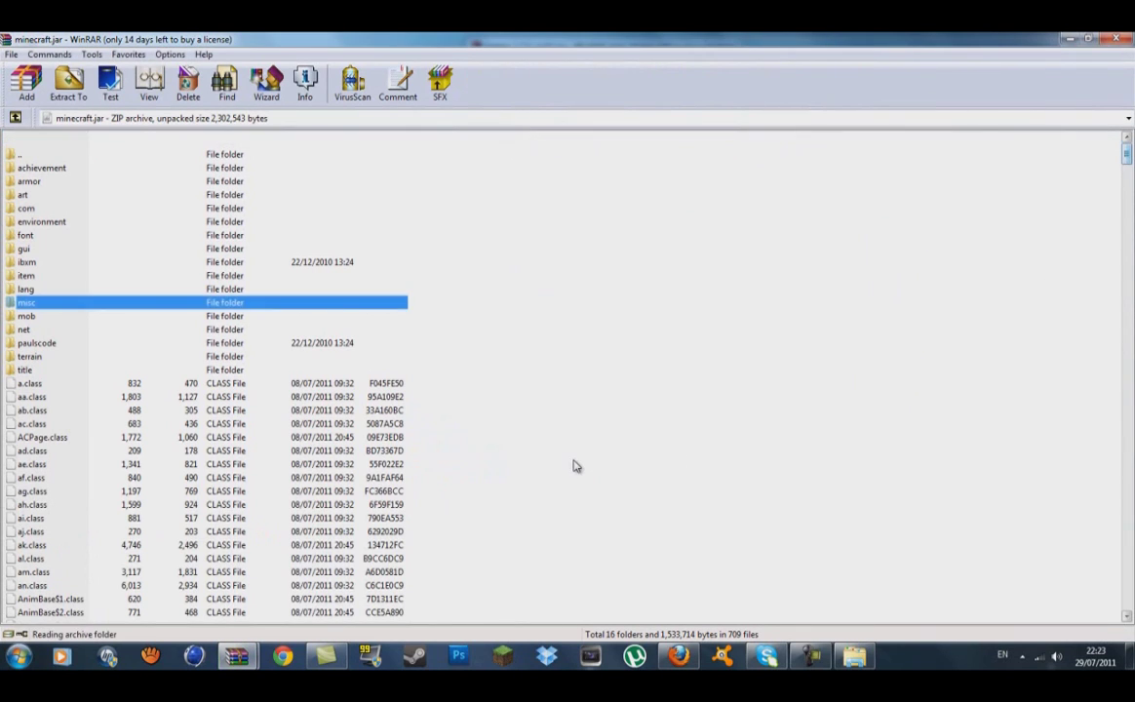
pyautogui.click(1068, 38)
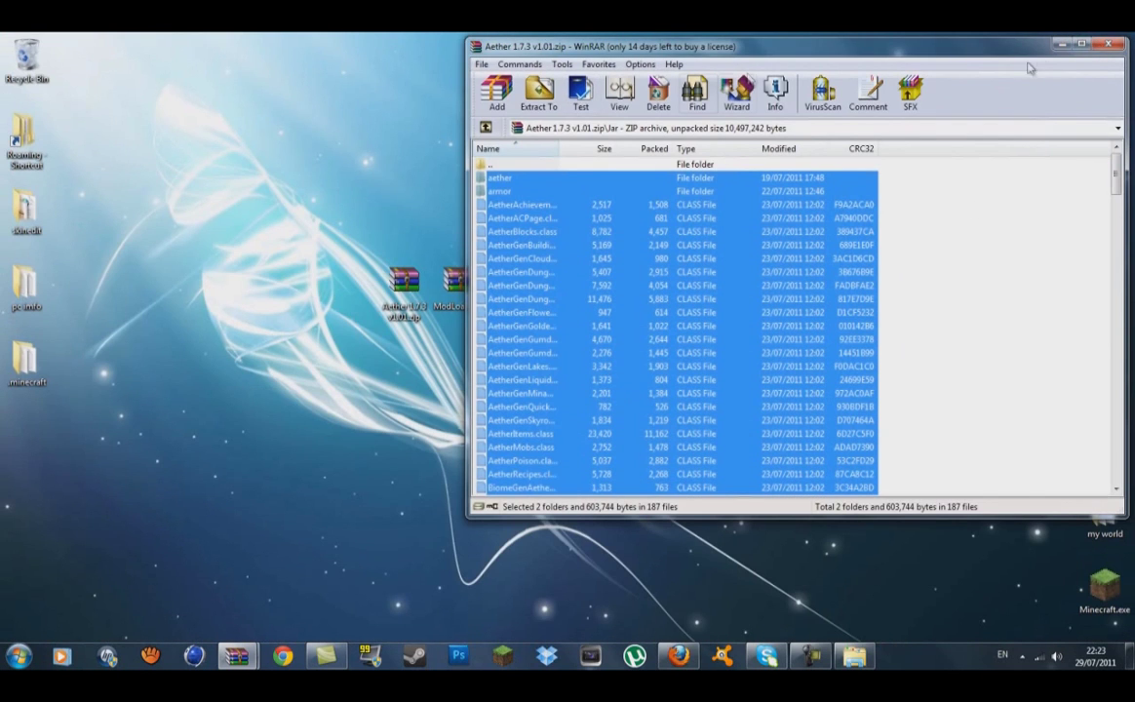
pyautogui.click(1108, 44)
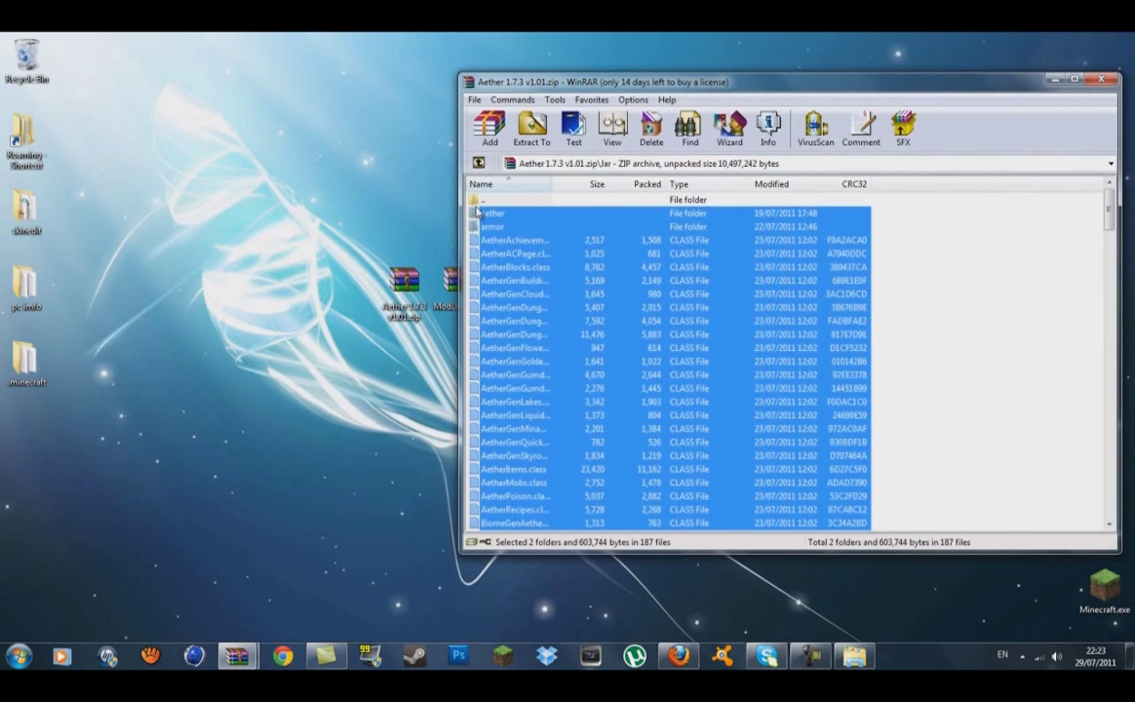
# Step: Return to the Aether archive's top level, select Resources, and check minecraft.jar at 896 files
pyautogui.doubleClick(487, 202)
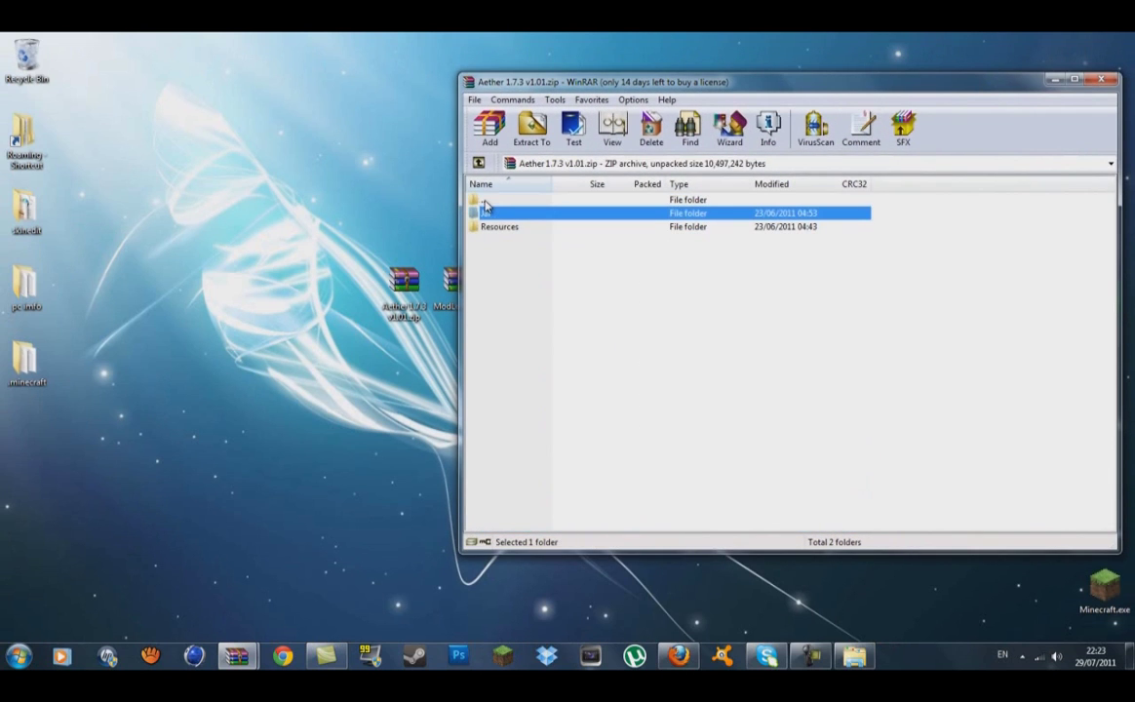
pyautogui.click(523, 227)
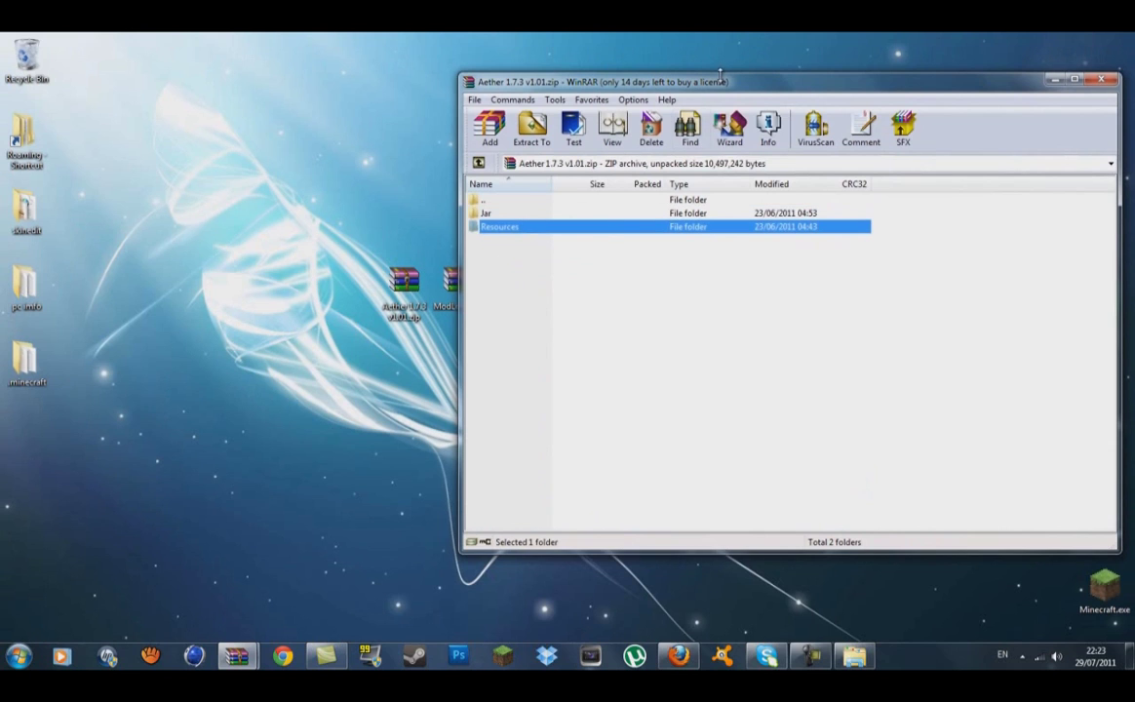
pyautogui.moveTo(717, 88); pyautogui.dragTo(719, 77)
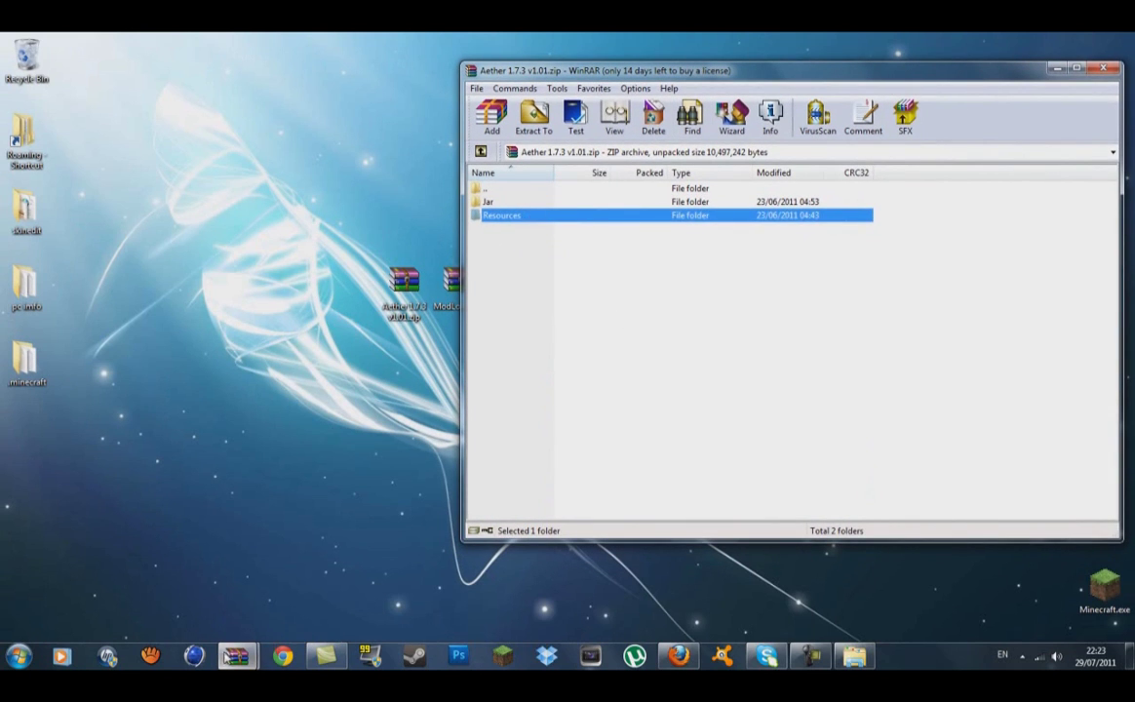
pyautogui.moveTo(236, 655)
pyautogui.click(218, 598)
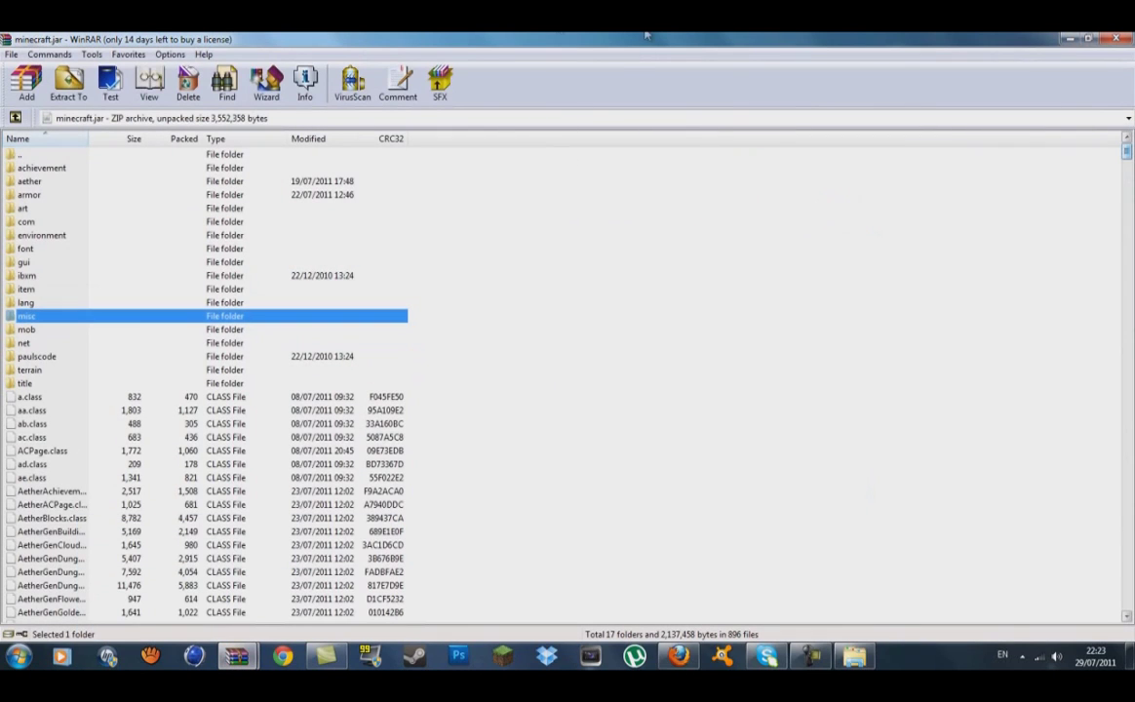
pyautogui.click(1069, 39)
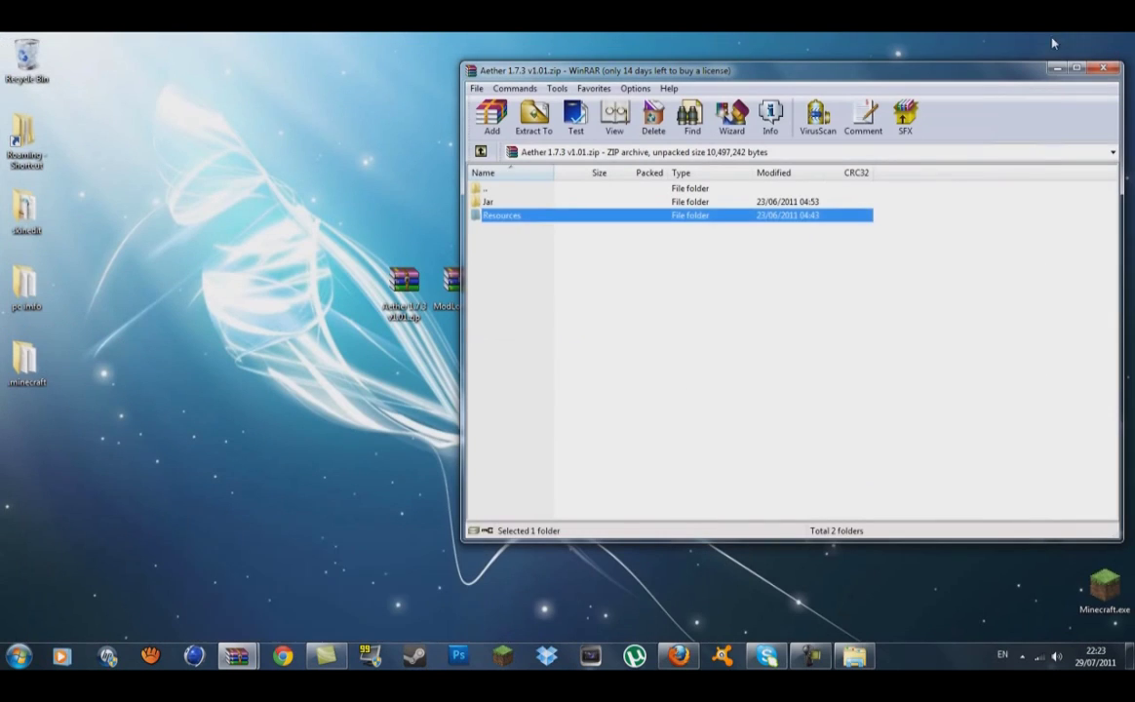
pyautogui.click(854, 656)
# Step: Reposition the Explorer bin folder window up and to the right
pyautogui.moveTo(579, 189); pyautogui.dragTo(568, 189)
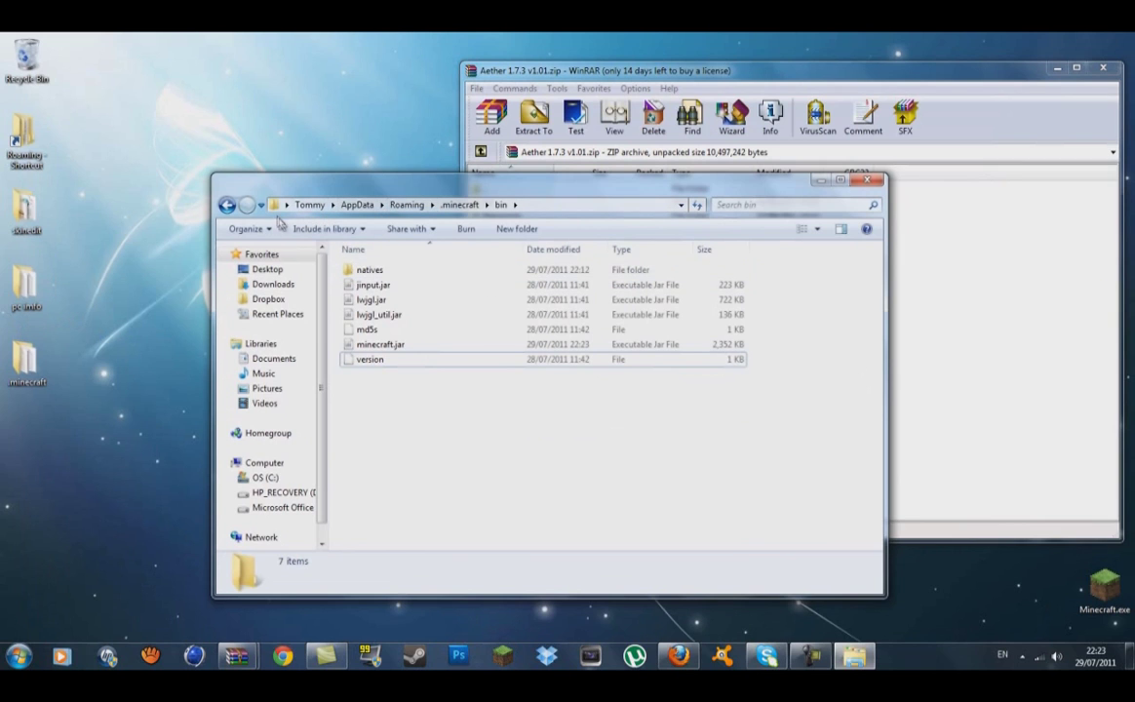
pyautogui.moveTo(496, 188); pyautogui.dragTo(540, 145)
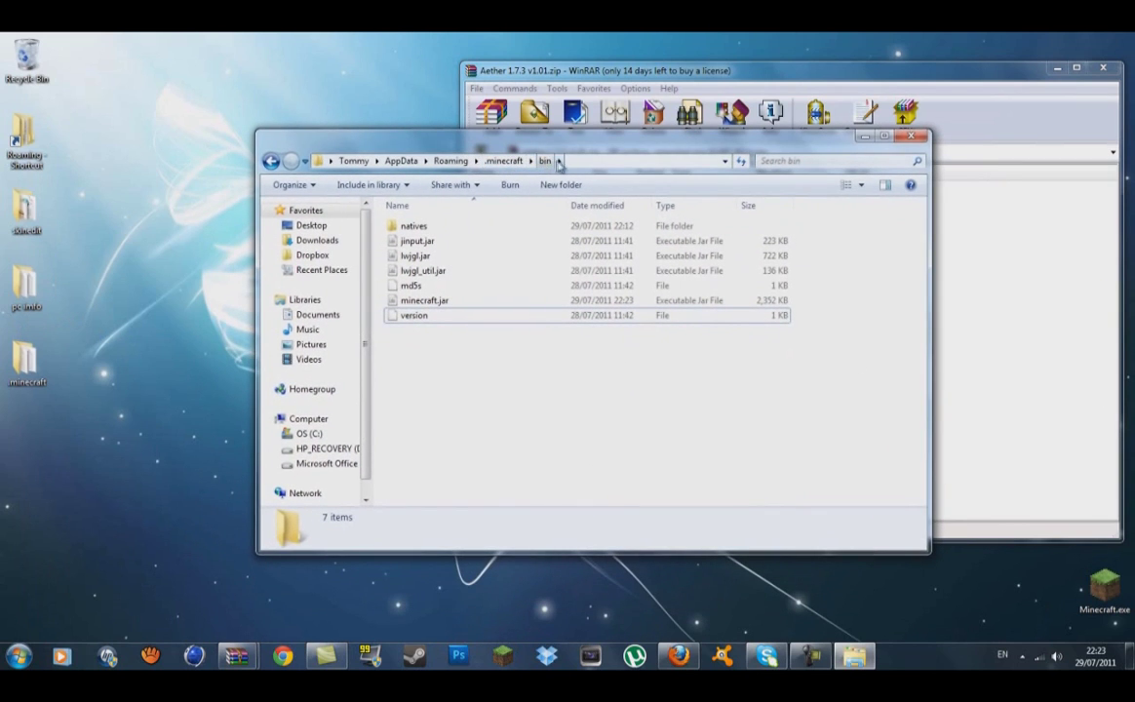
pyautogui.click(22, 652)
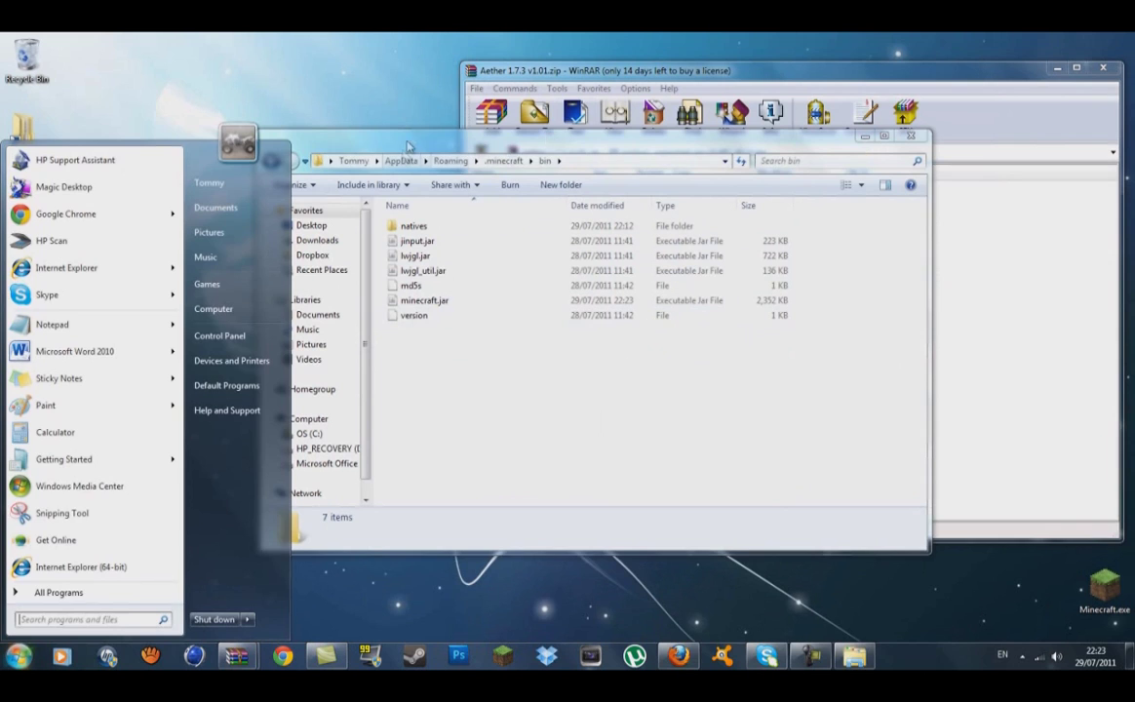
pyautogui.click(408, 147)
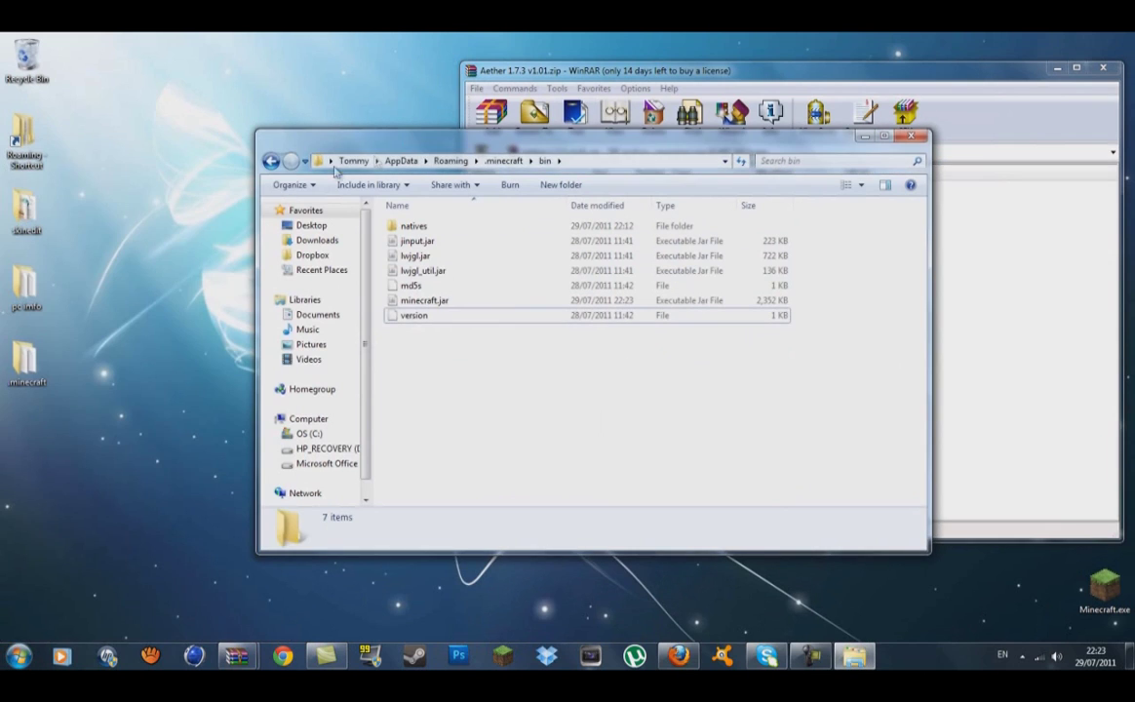
# Step: Go from Roaming into .minecraft\resources and place that window below the WinRAR archive
pyautogui.doubleClick(271, 162)
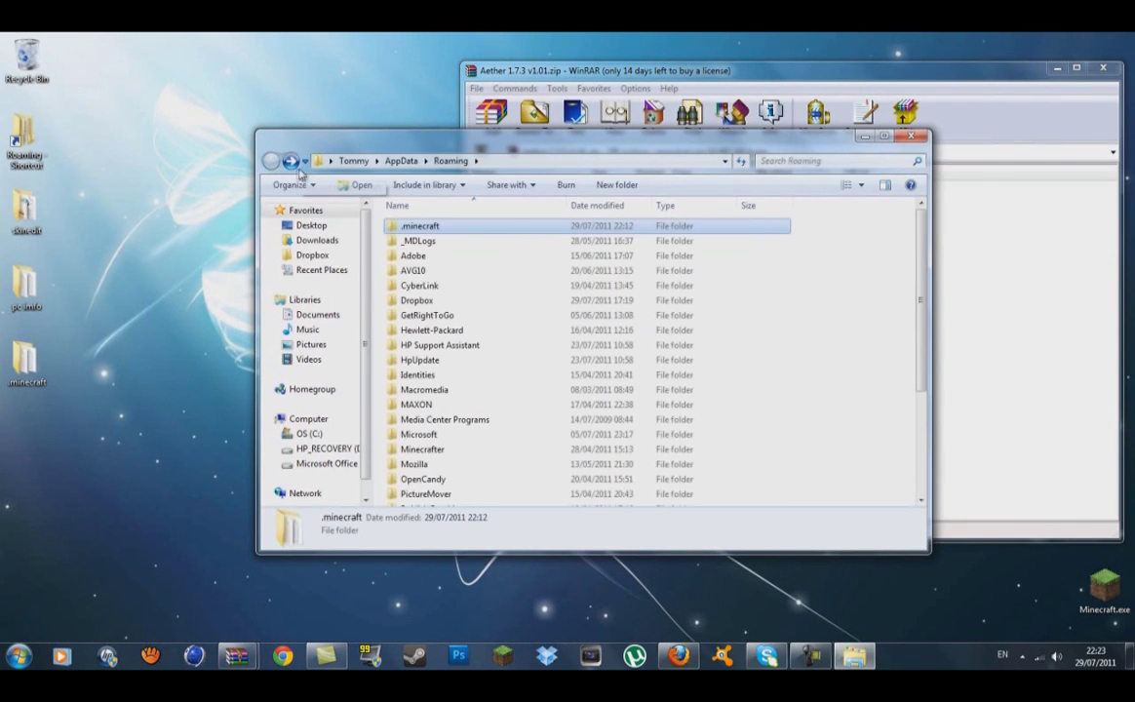
pyautogui.click(291, 161)
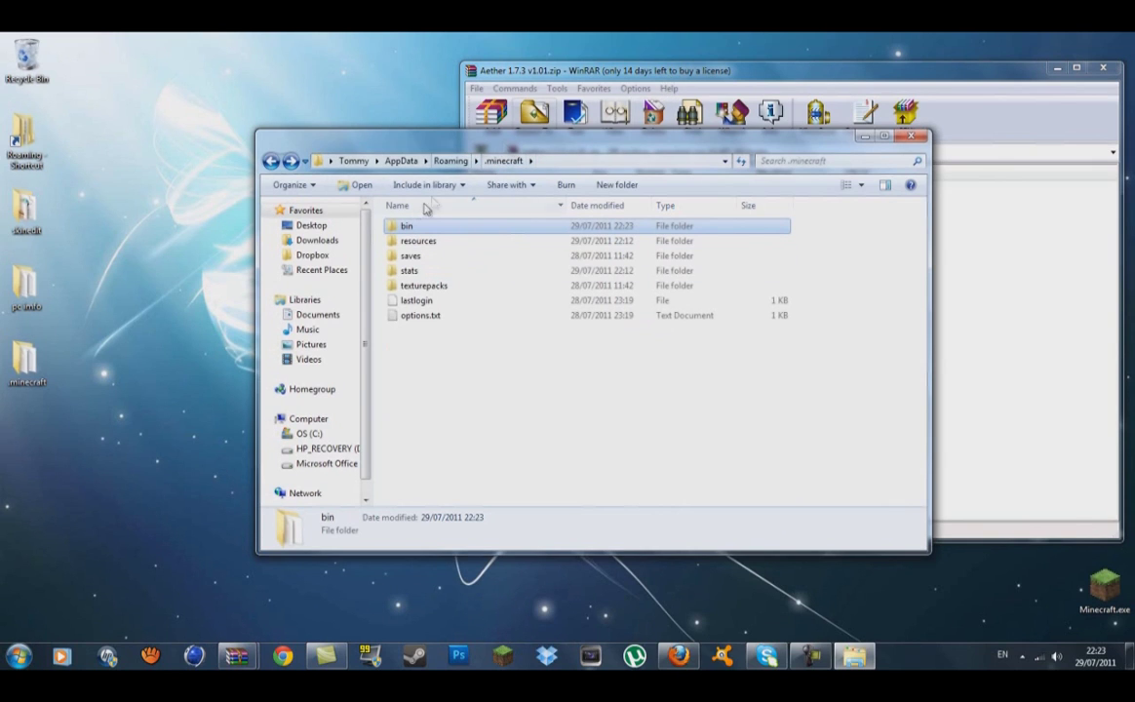
pyautogui.click(423, 244)
pyautogui.doubleClick(423, 244)
pyautogui.moveTo(541, 136); pyautogui.dragTo(548, 302)
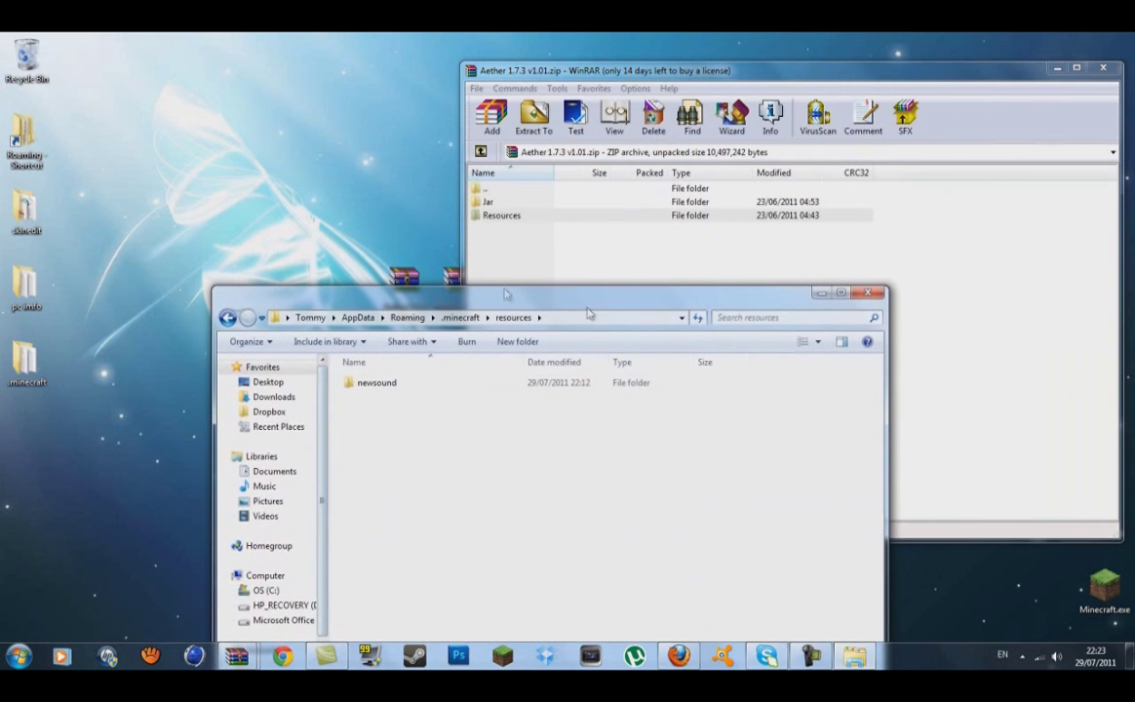
# Step: Extract the mod folder from the Aether archive's Resources into .minecraft\resources
pyautogui.doubleClick(537, 217)
pyautogui.click(540, 205)
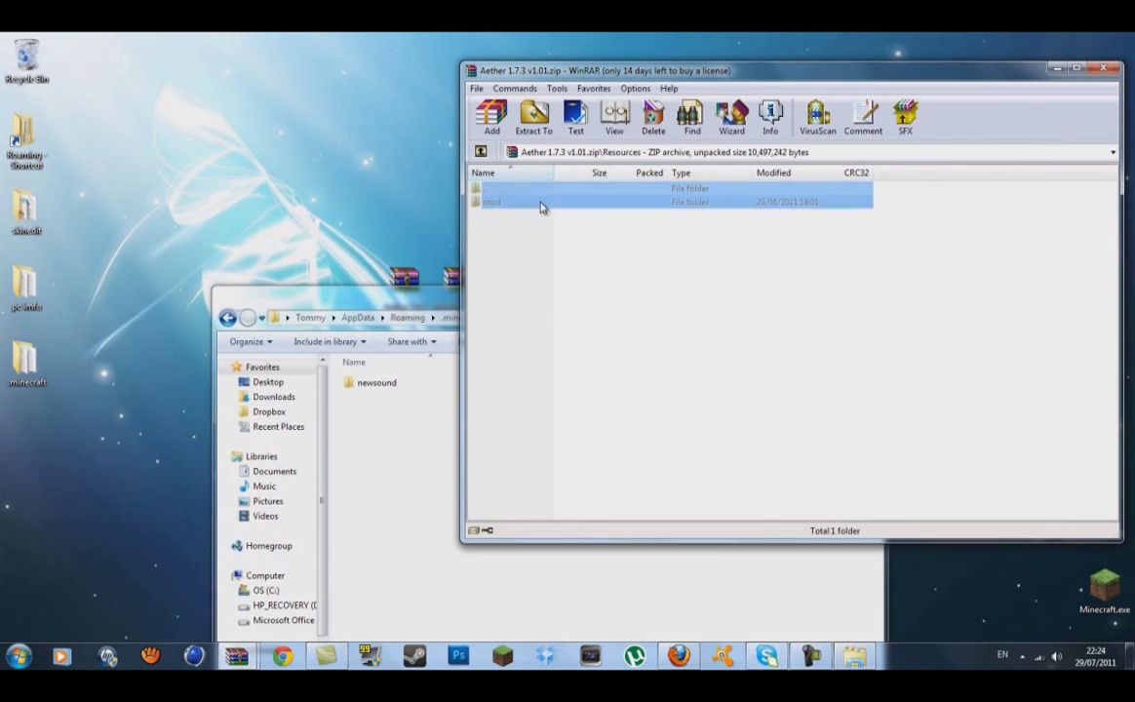
pyautogui.moveTo(511, 202); pyautogui.dragTo(376, 434)
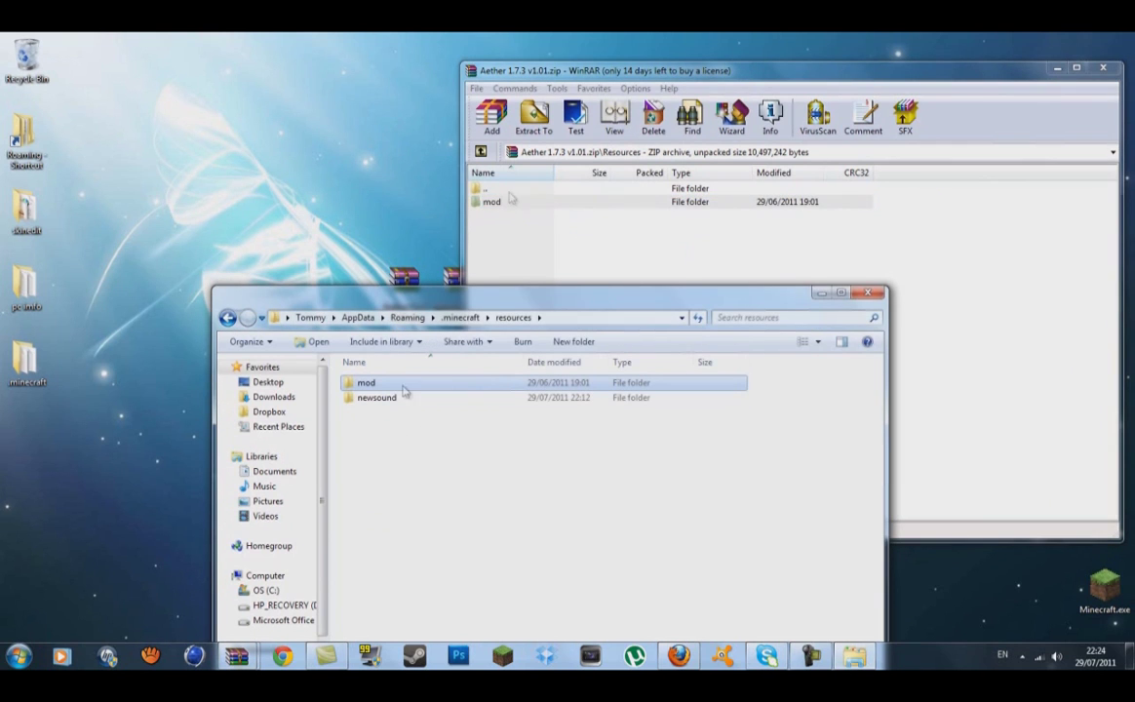
# Step: Close the Aether archive and move the Explorer window up and left
pyautogui.moveTo(766, 73); pyautogui.dragTo(716, 86)
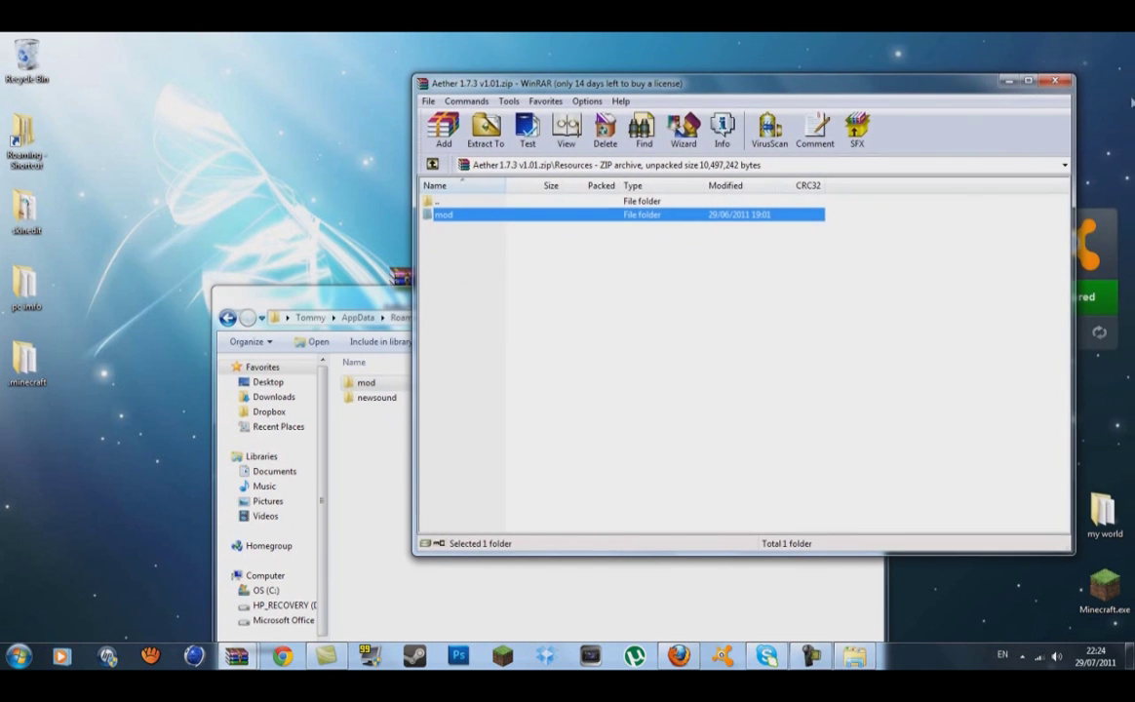
pyautogui.click(1057, 80)
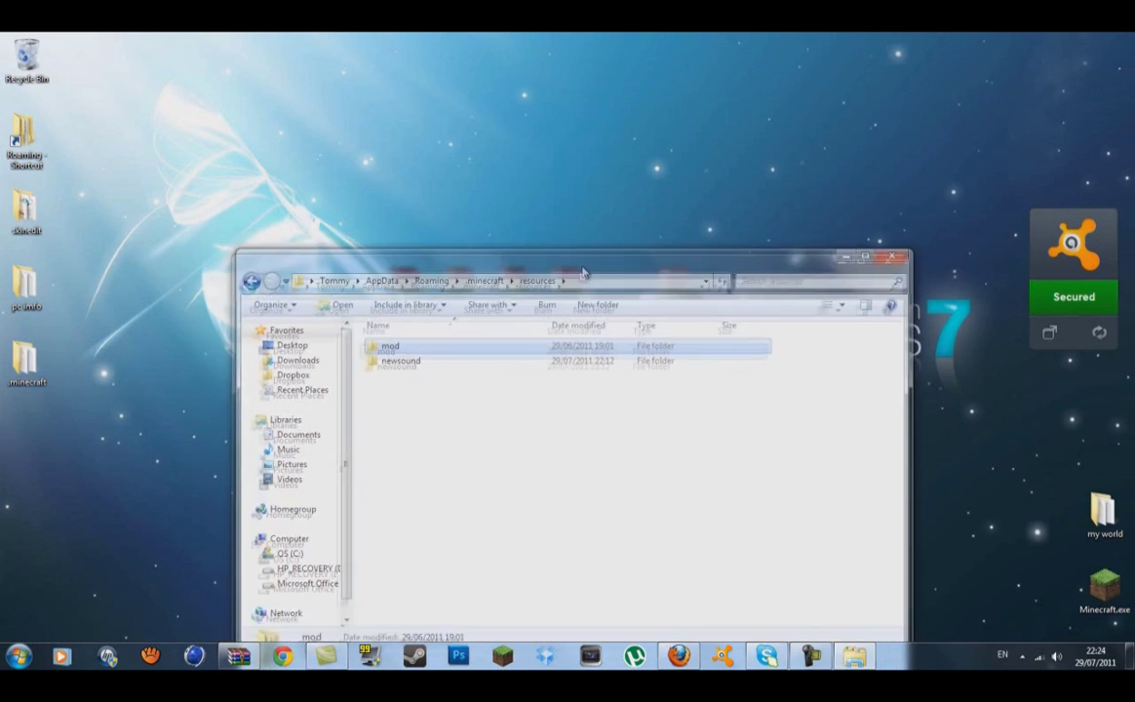
pyautogui.moveTo(583, 272); pyautogui.dragTo(541, 192)
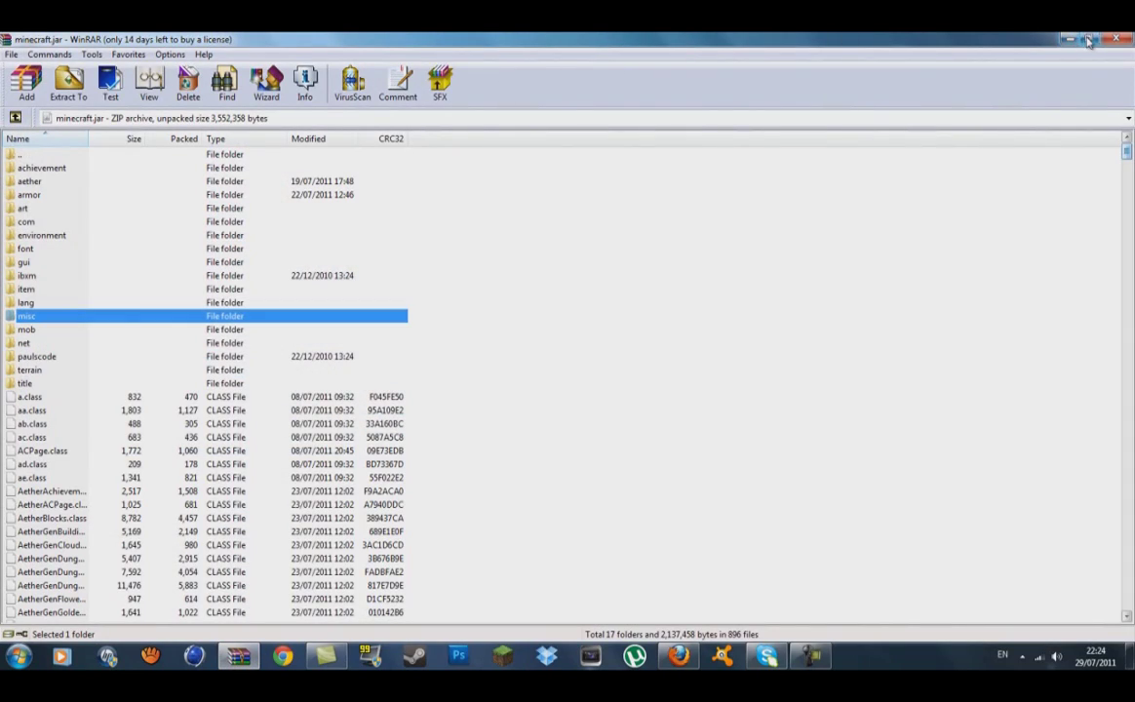
# Step: Move the minecraft.jar window aside and open TooManyItems2011_07_01.zip from the desktop
pyautogui.click(1090, 40)
pyautogui.moveTo(795, 82); pyautogui.dragTo(849, 174)
pyautogui.click(952, 176)
pyautogui.click(1061, 40)
pyautogui.doubleClick(692, 306)
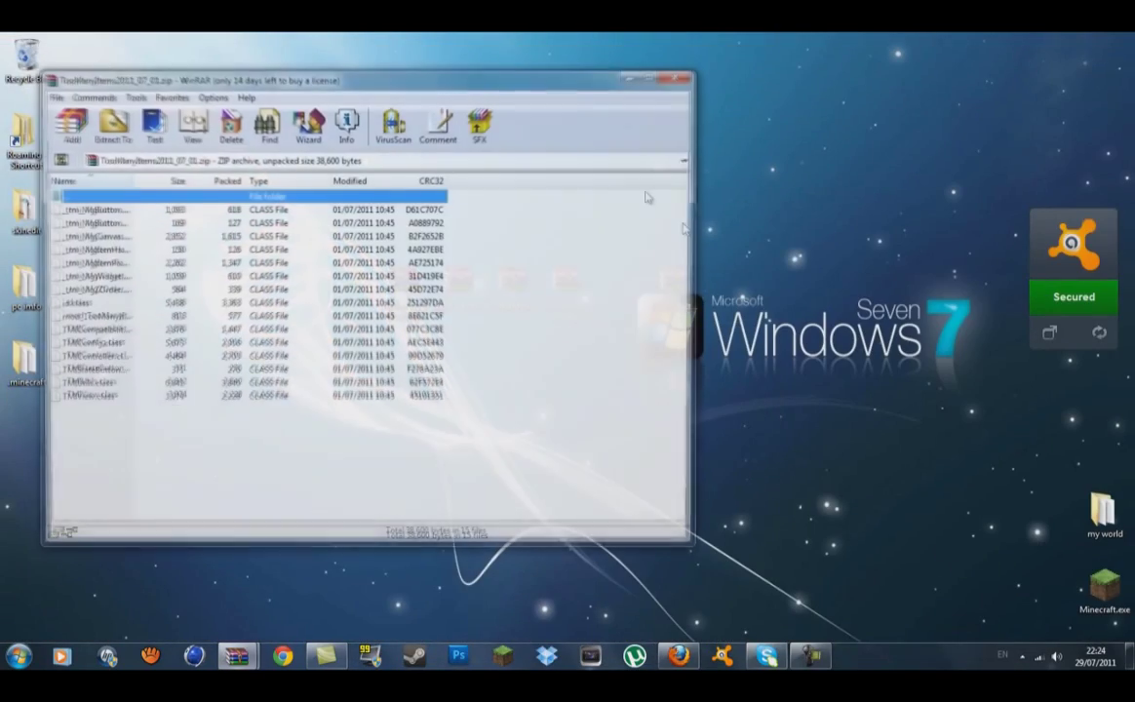
pyautogui.moveTo(534, 80); pyautogui.dragTo(956, 61)
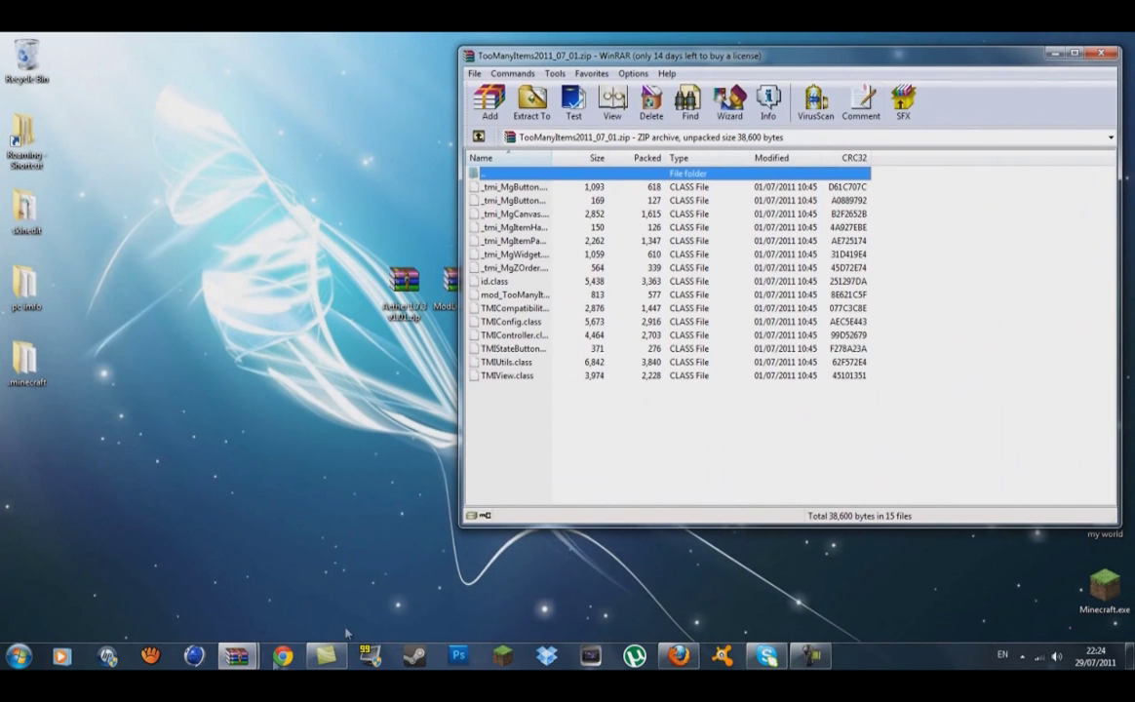
# Step: Add all 15 TooManyItems class files into minecraft.jar, bringing it to 910 files
pyautogui.click(182, 615)
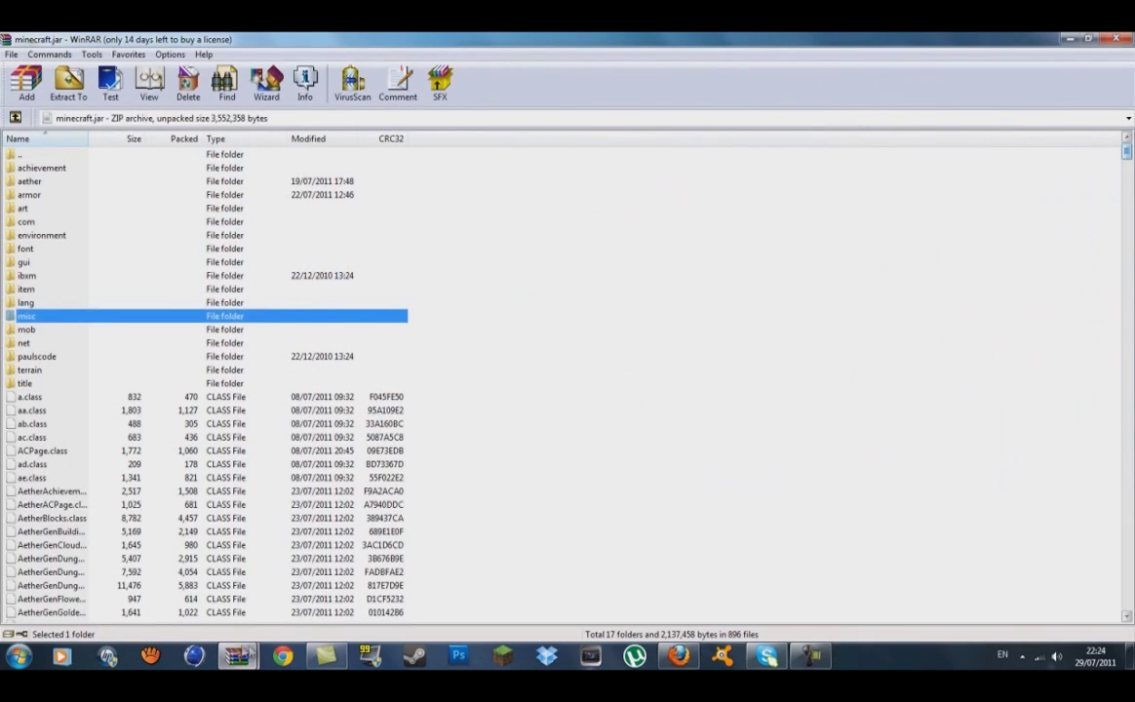
pyautogui.moveTo(239, 656)
pyautogui.click(322, 575)
pyautogui.moveTo(751, 426); pyautogui.dragTo(625, 173)
pyautogui.moveTo(666, 236); pyautogui.dragTo(92, 526)
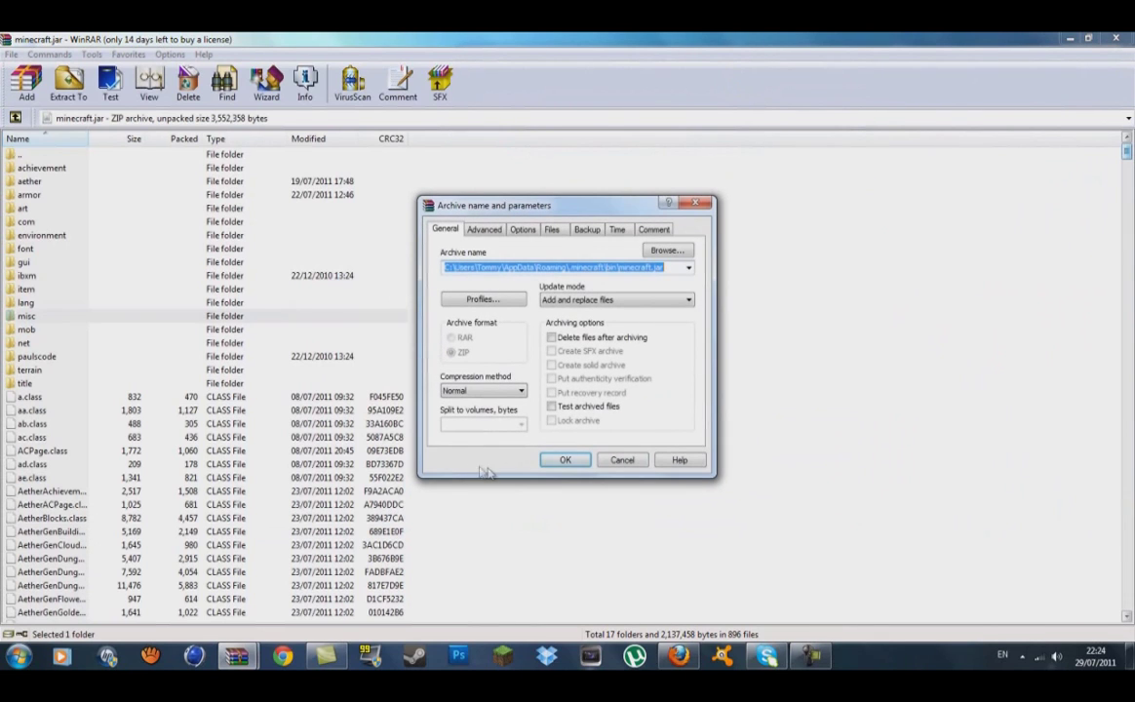
pyautogui.click(565, 459)
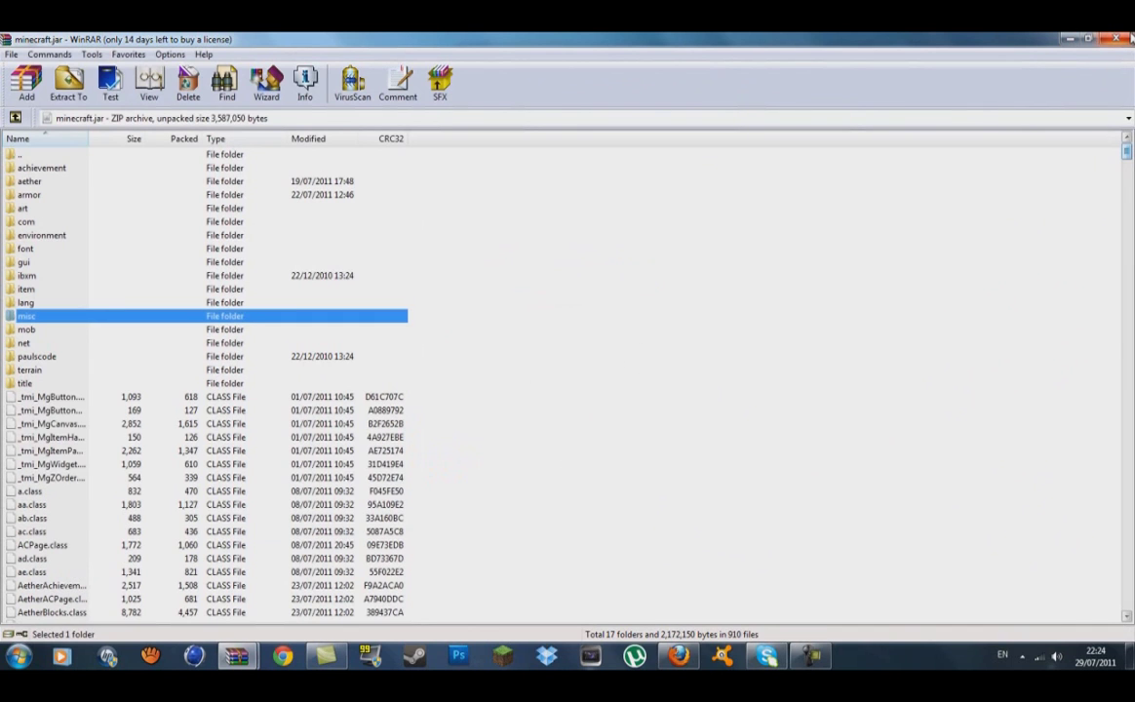
# Step: Close both archives and run Minecraft.exe past the security warning
pyautogui.click(1129, 39)
pyautogui.click(1100, 50)
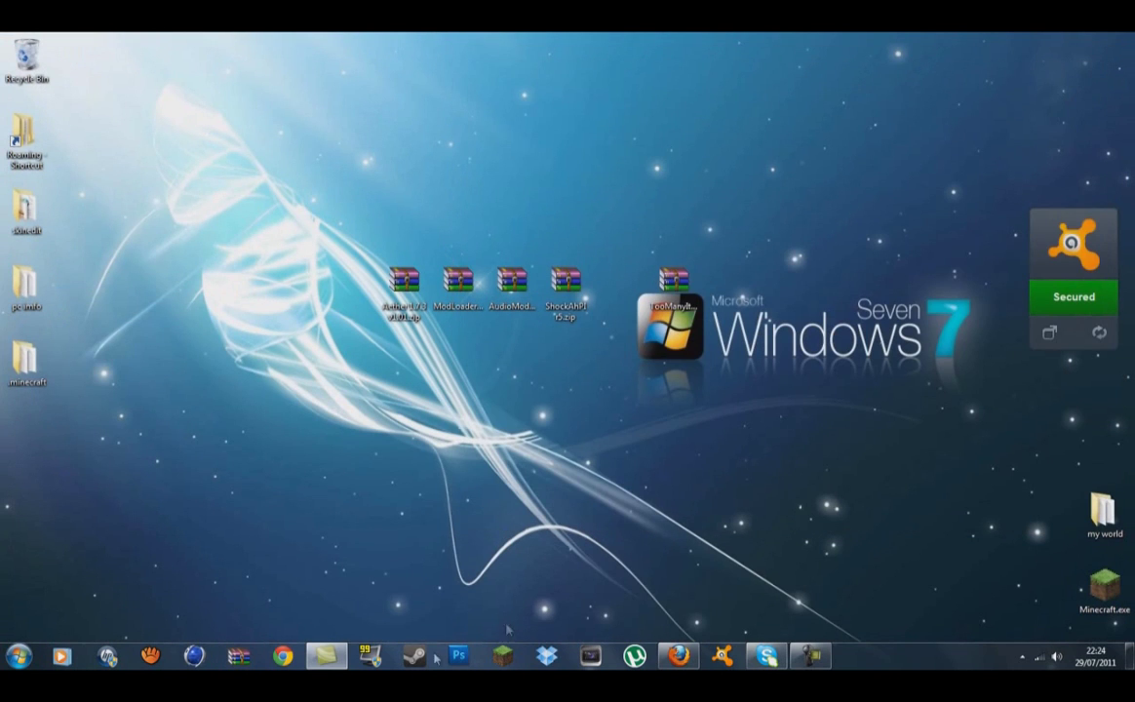
pyautogui.click(500, 656)
pyautogui.click(607, 359)
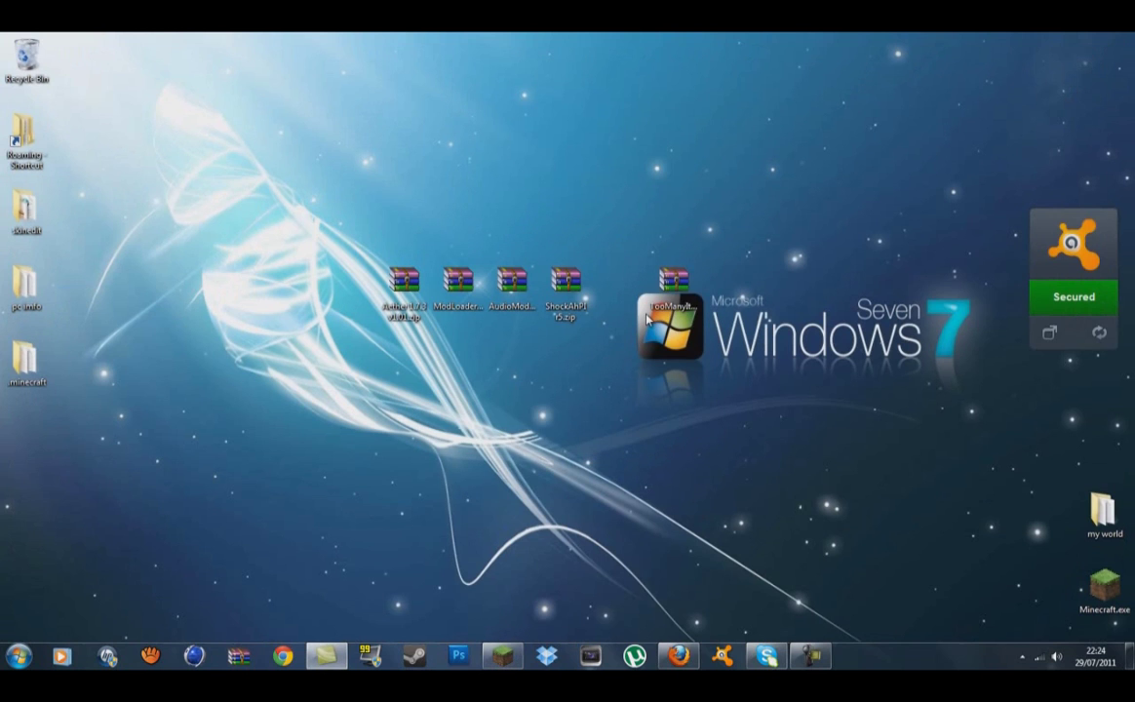
# Step: Look over the Aether Collaboration thread in Firefox
pyautogui.click(679, 656)
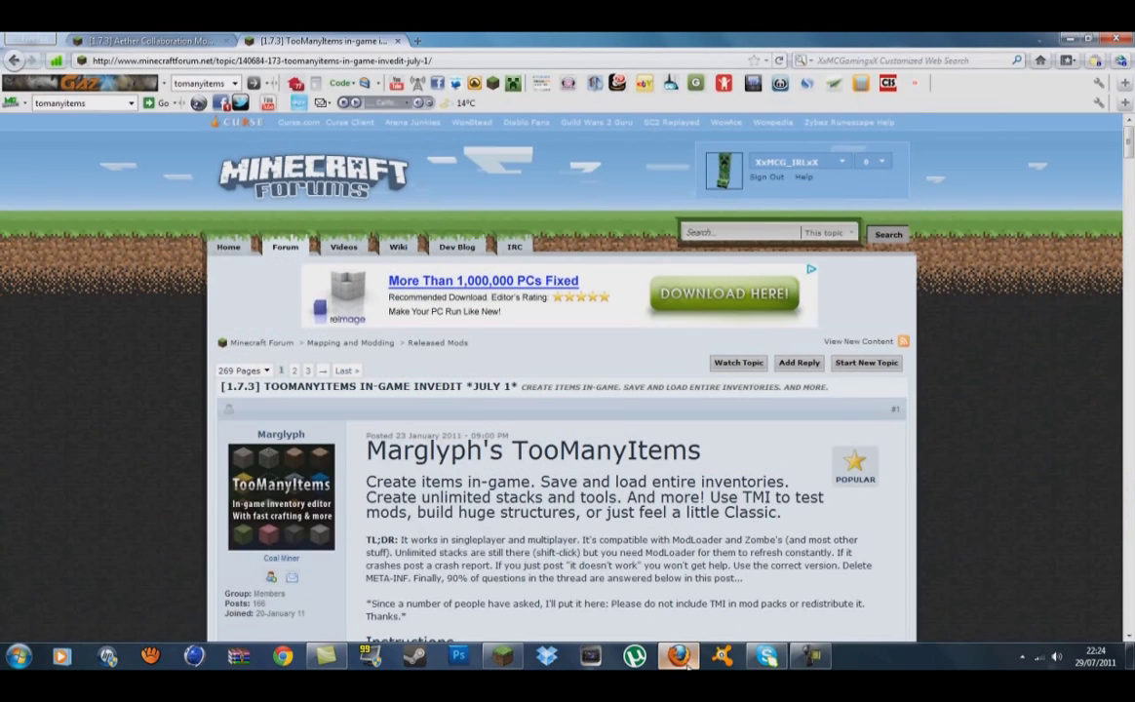
pyautogui.click(210, 40)
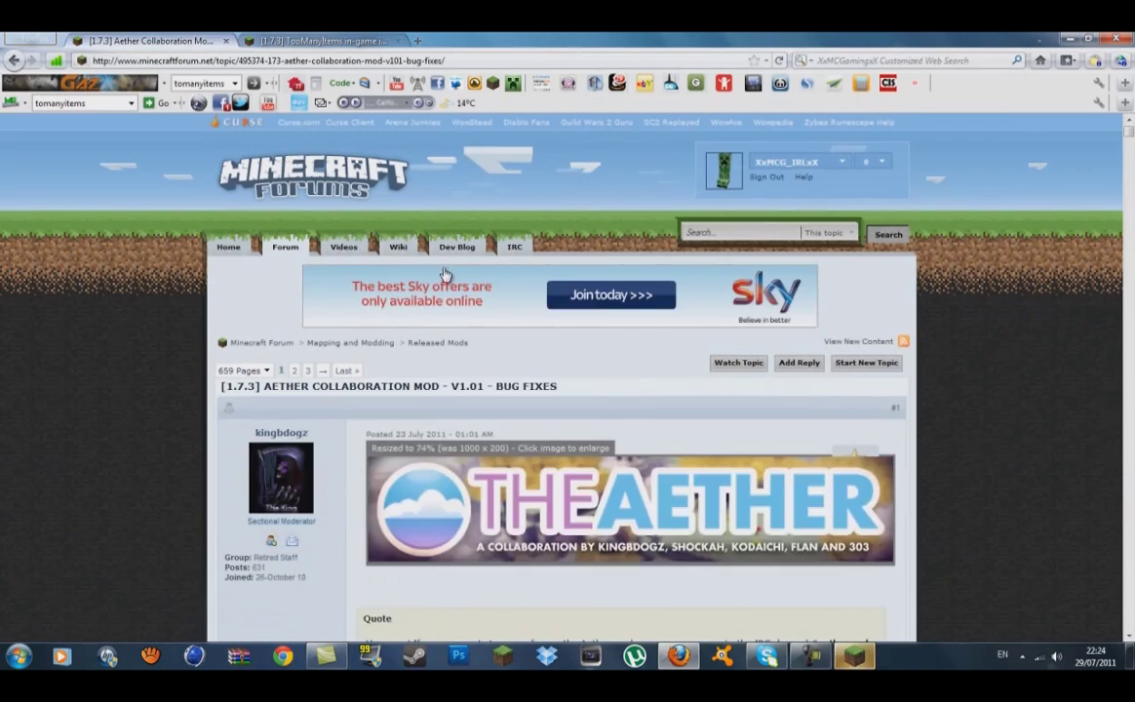
pyautogui.scroll(-10, 642, 370)
pyautogui.scroll(-3, 641, 369)
pyautogui.scroll(5, 780, 595)
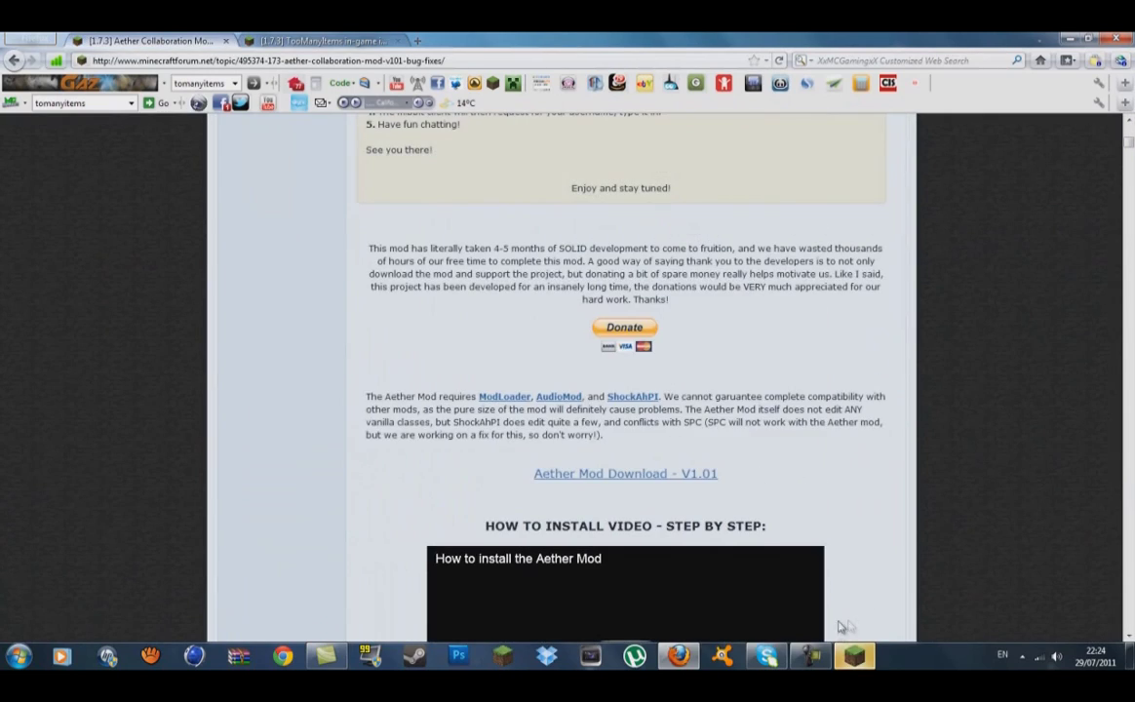
# Step: Log in to the launcher and create a singleplayer world named New World
pyautogui.press('Return')
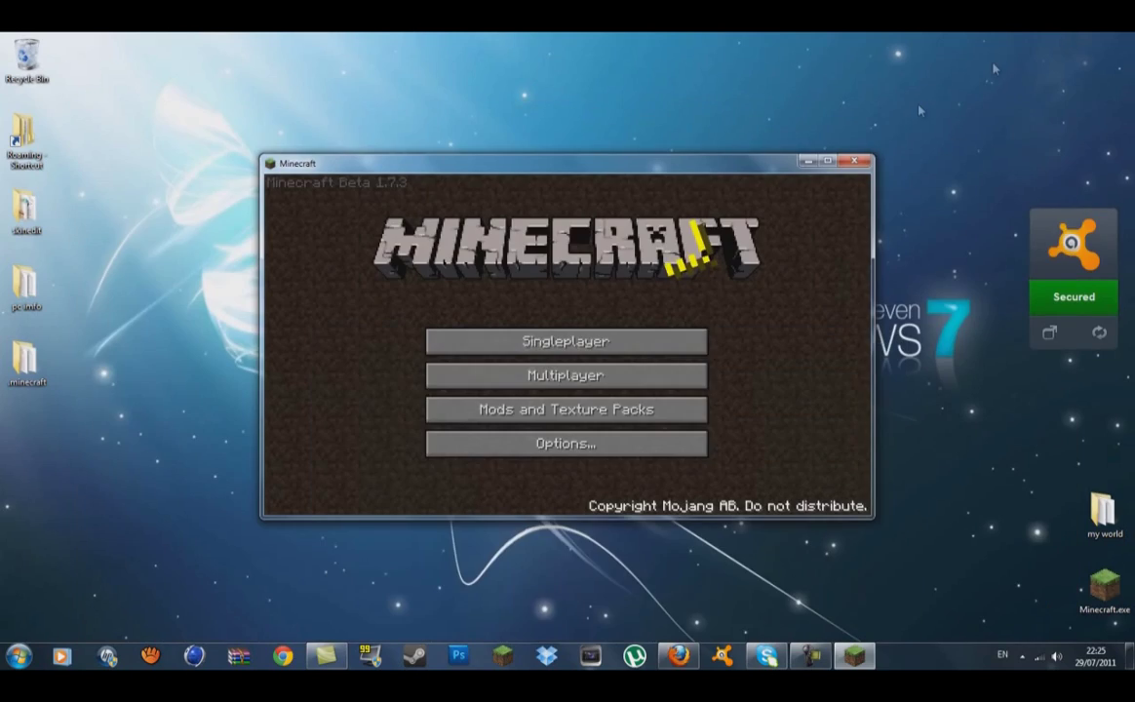
pyautogui.click(605, 335)
pyautogui.click(644, 445)
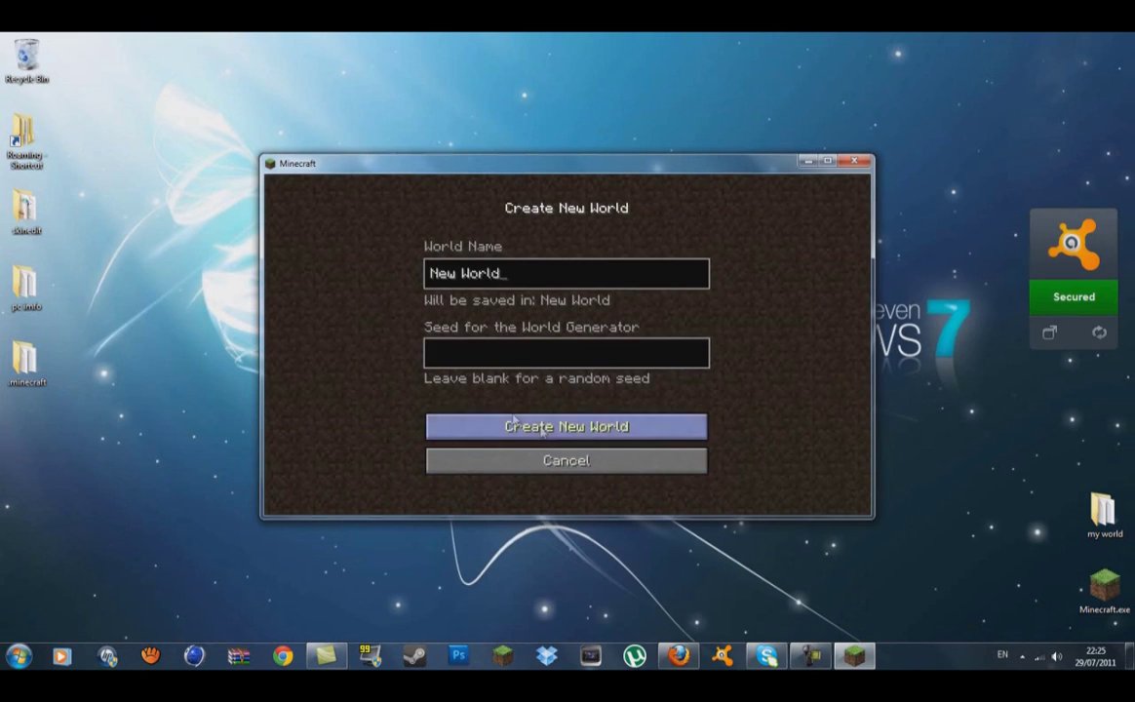
pyautogui.click(512, 427)
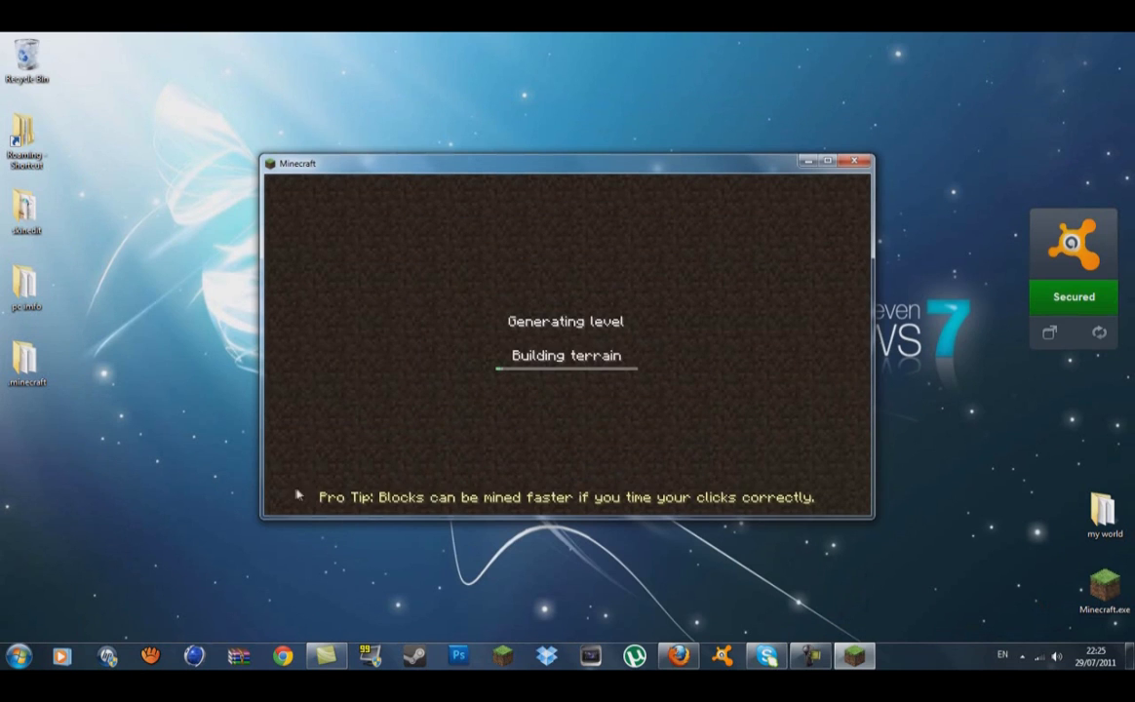